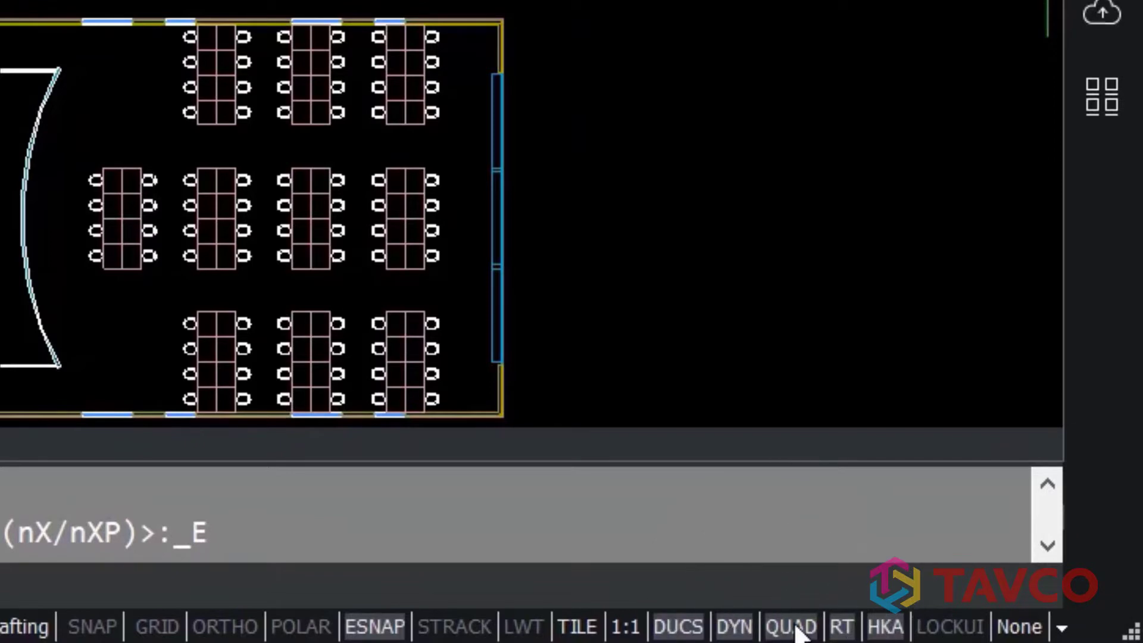
Step: Turn off the QUAD toggle with Viewing.dwg zoomed to extents
click(794, 627)
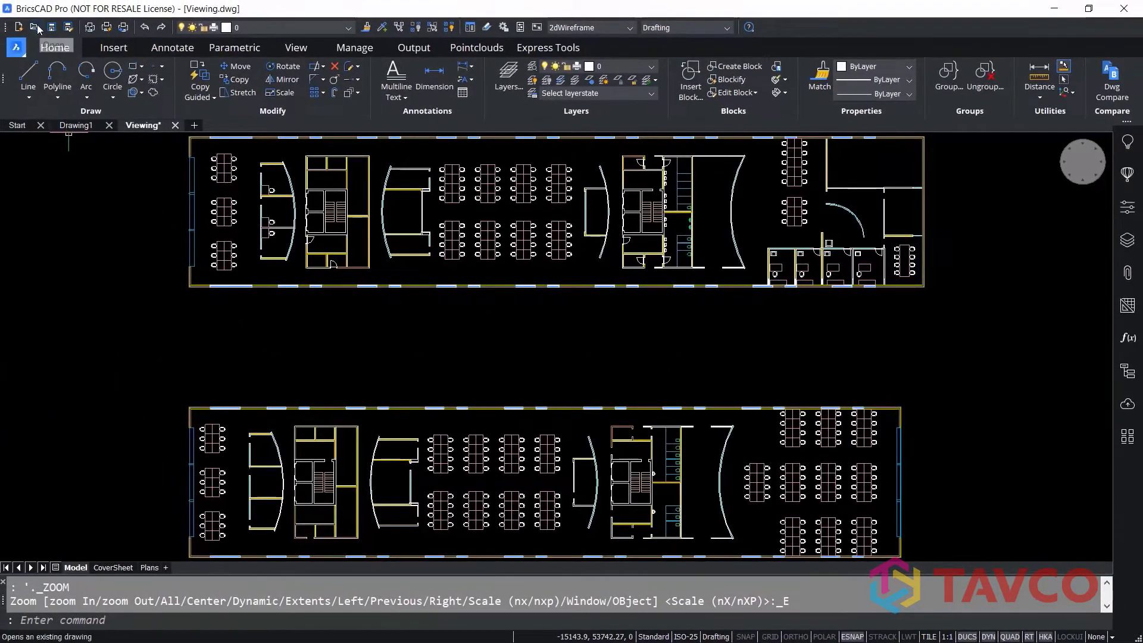
Step: Open Quad.dwg from Exercise Files and pan to an empty area of the drawing
click(35, 28)
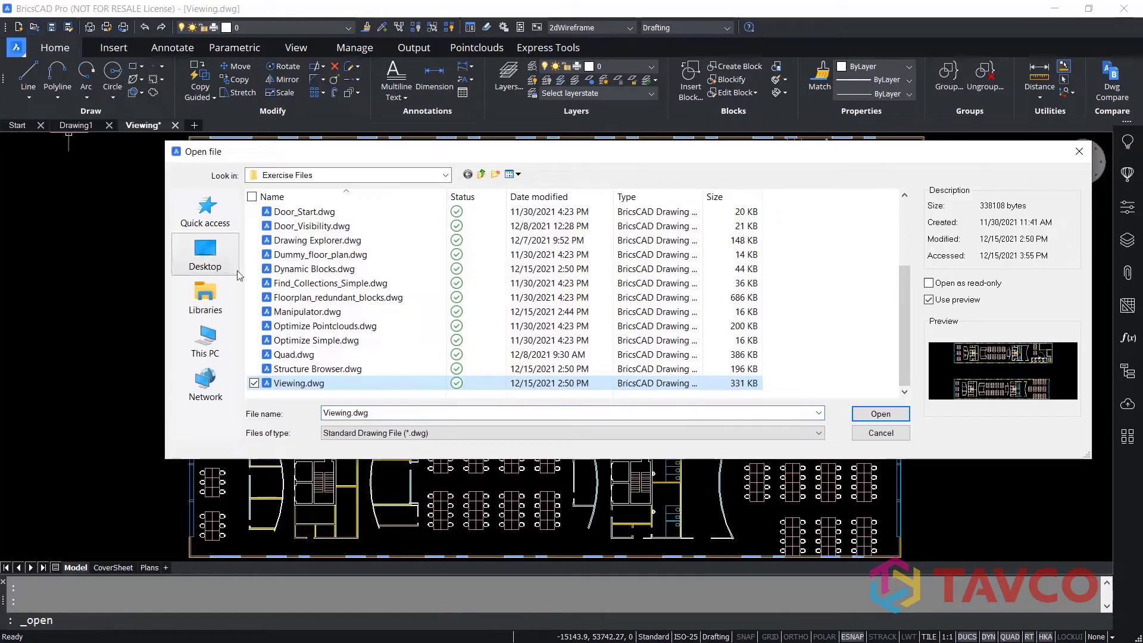
click(294, 354)
click(881, 414)
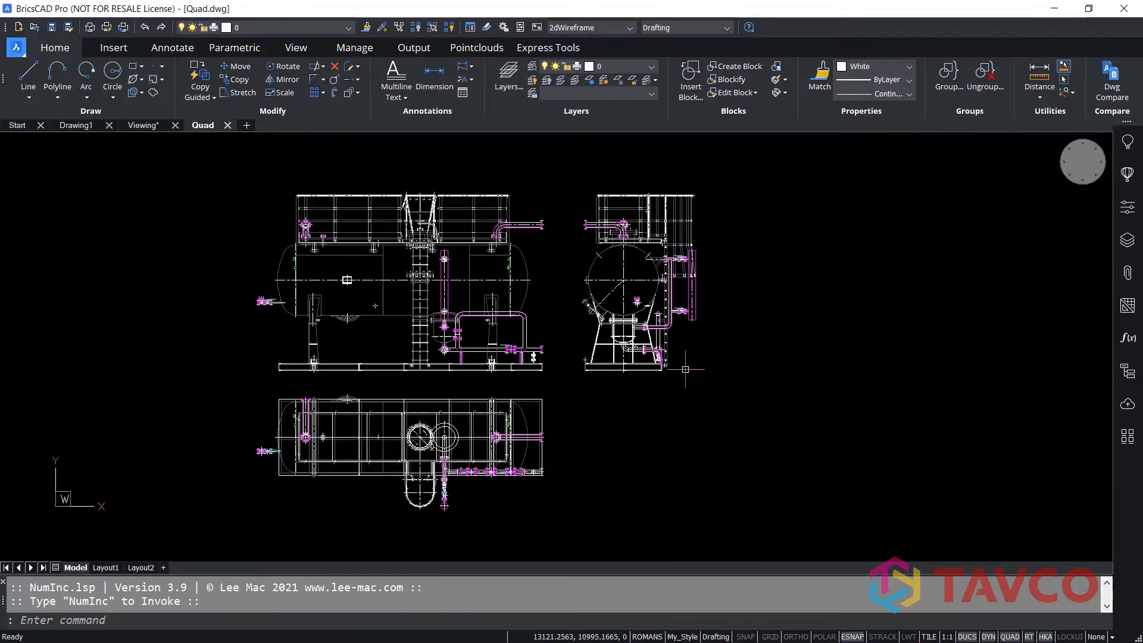
scroll(675, 419, up, 1)
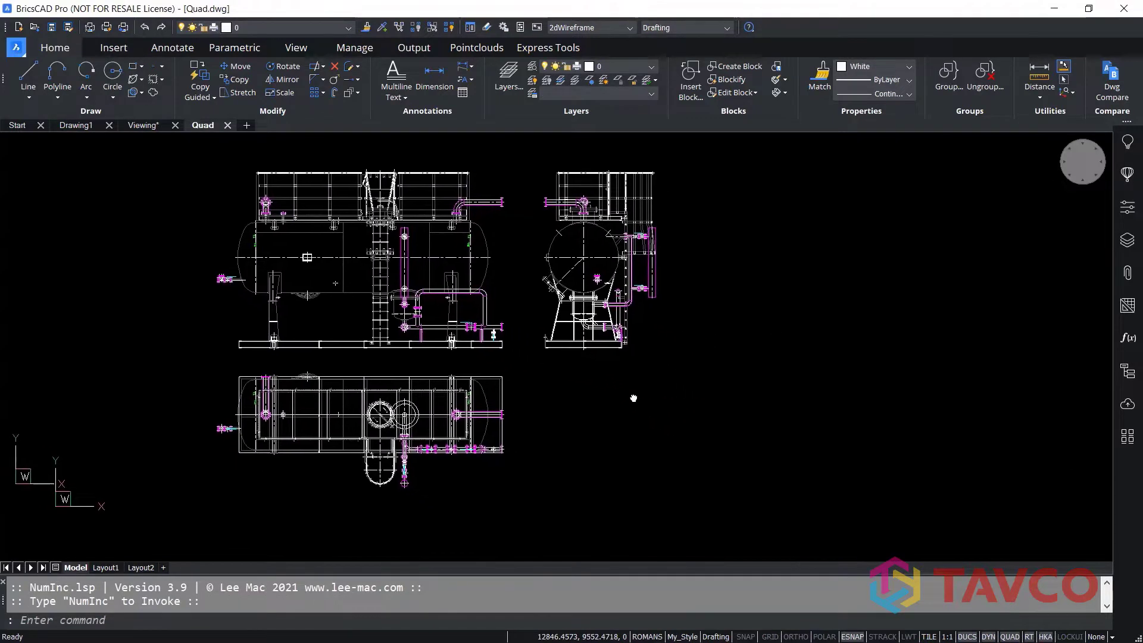
scroll(672, 383, up, 1)
scroll(672, 383, up, 1)
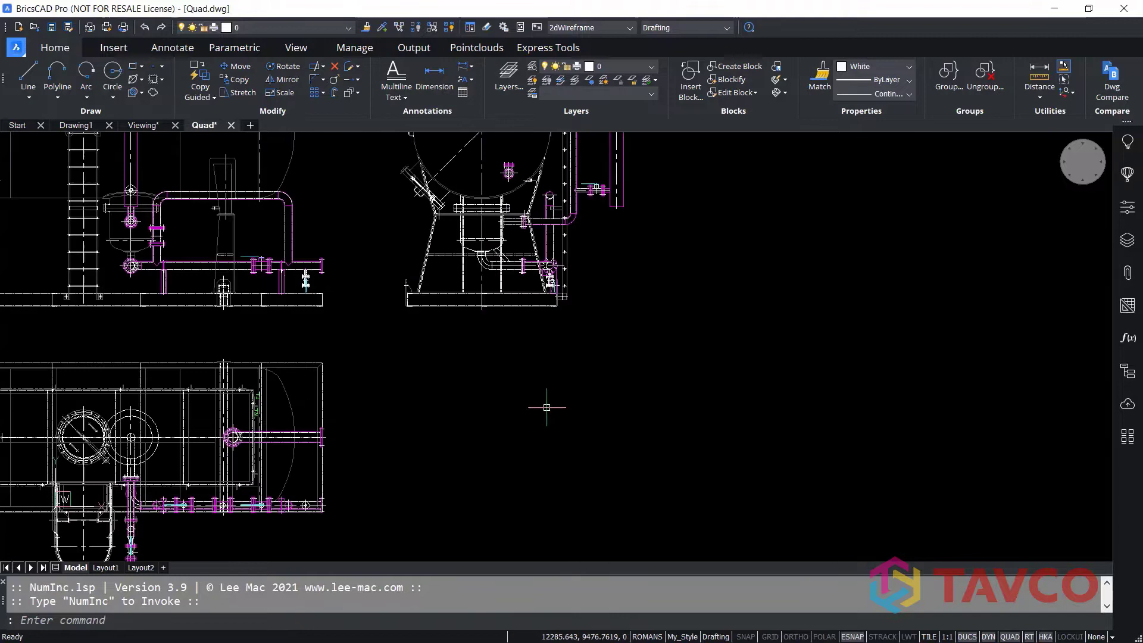
middle_drag(544, 401, 561, 339)
scroll(548, 359, up, 2)
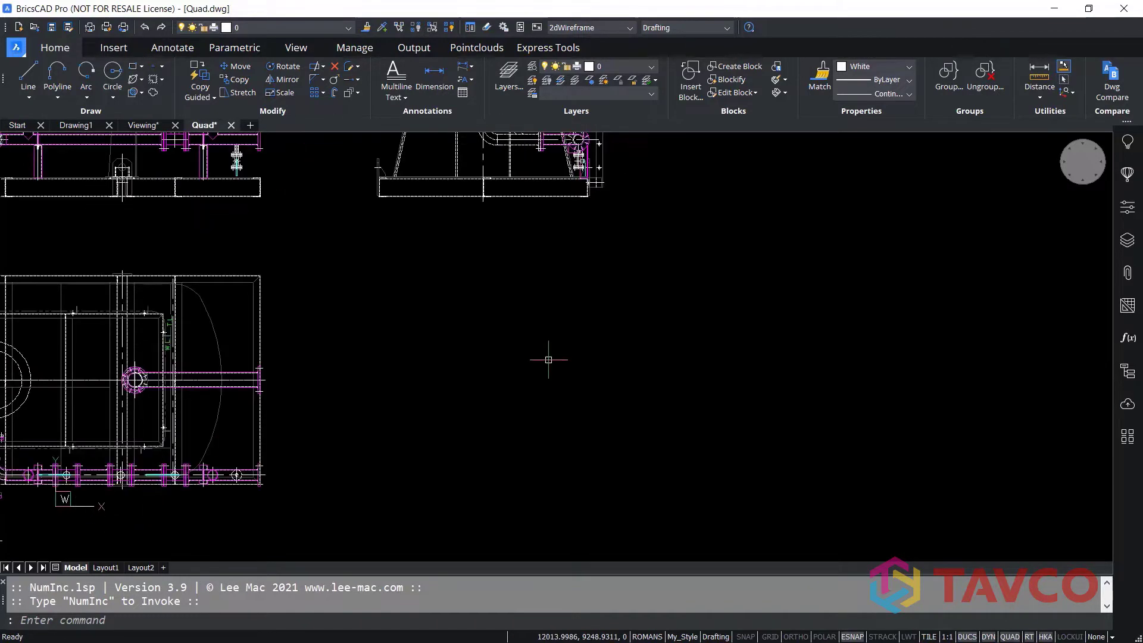
mouse_move(326, 309)
middle_down()
mouse_move(353, 368)
mouse_move(347, 352)
mouse_move(395, 324)
middle_up()
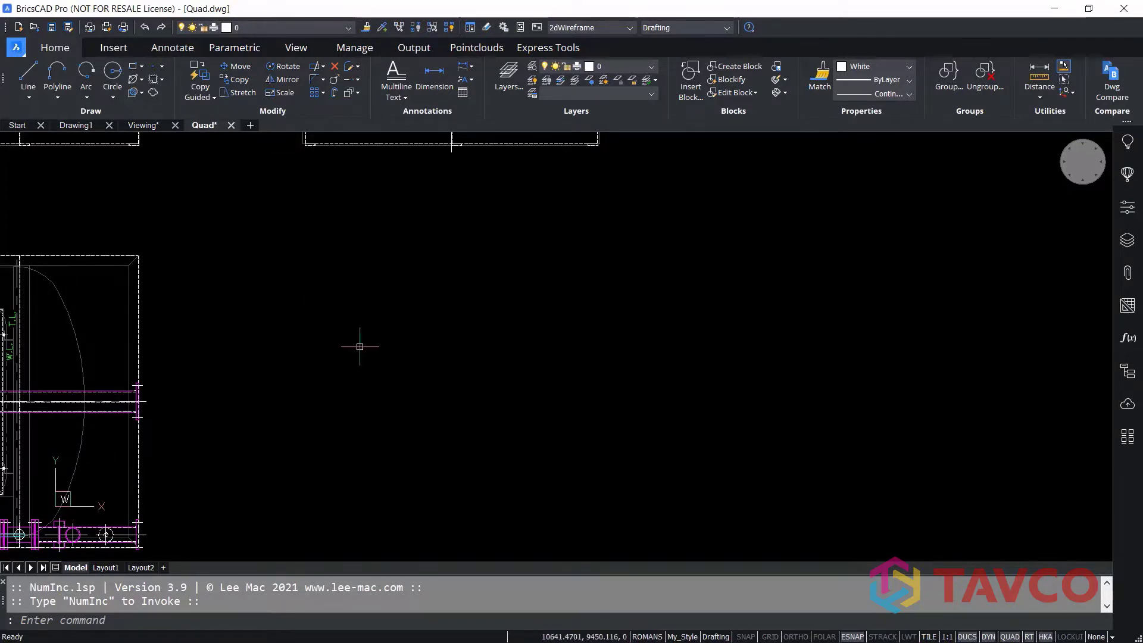
key(Escape)
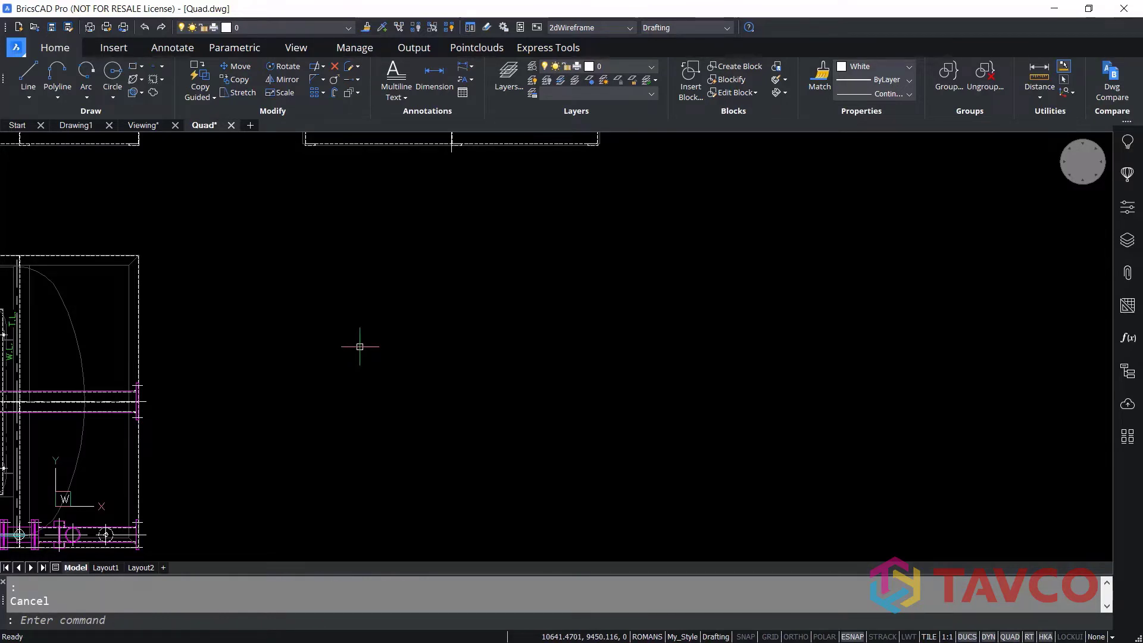
Step: Show the empty-selection Quad over blank canvas and browse its groups, settling on Draw
right_click(372, 329)
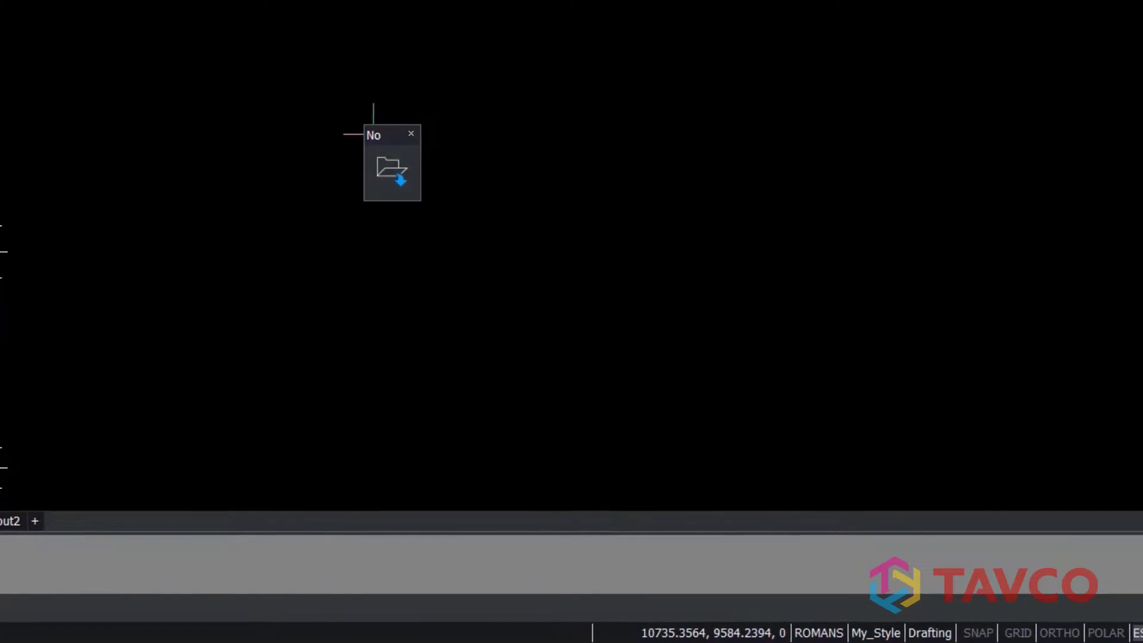
mouse_move(403, 166)
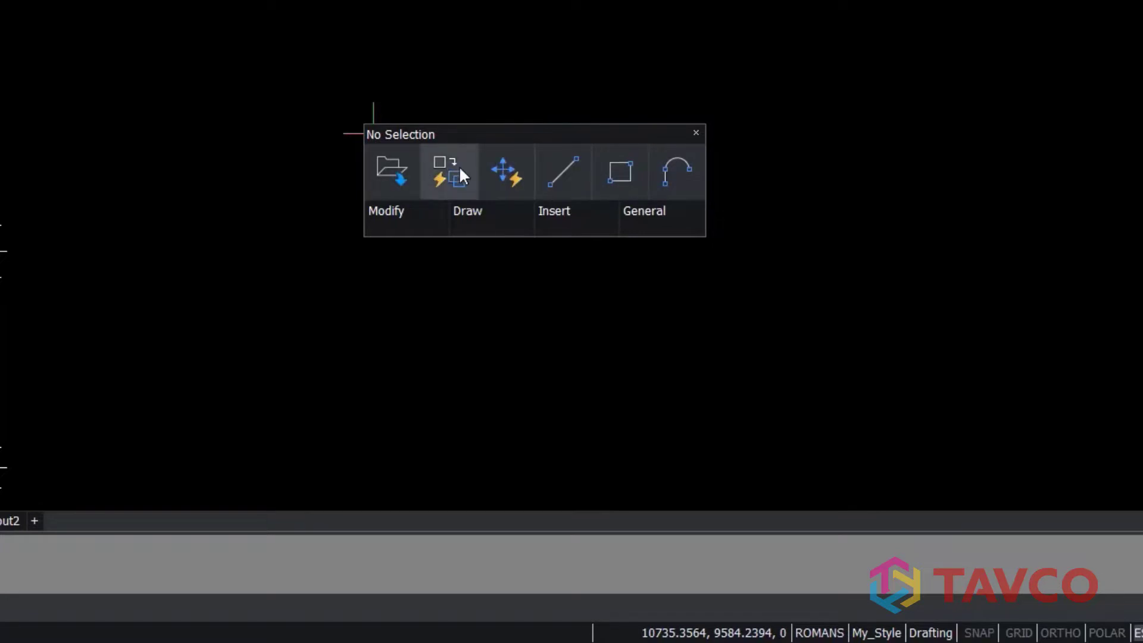
mouse_move(393, 206)
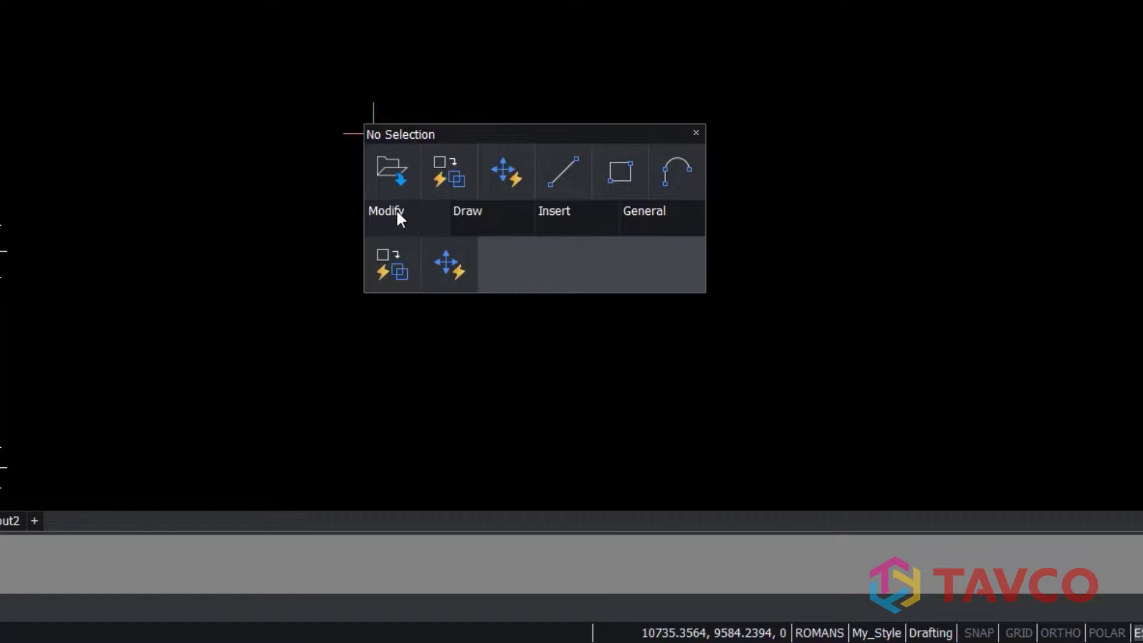
mouse_move(478, 216)
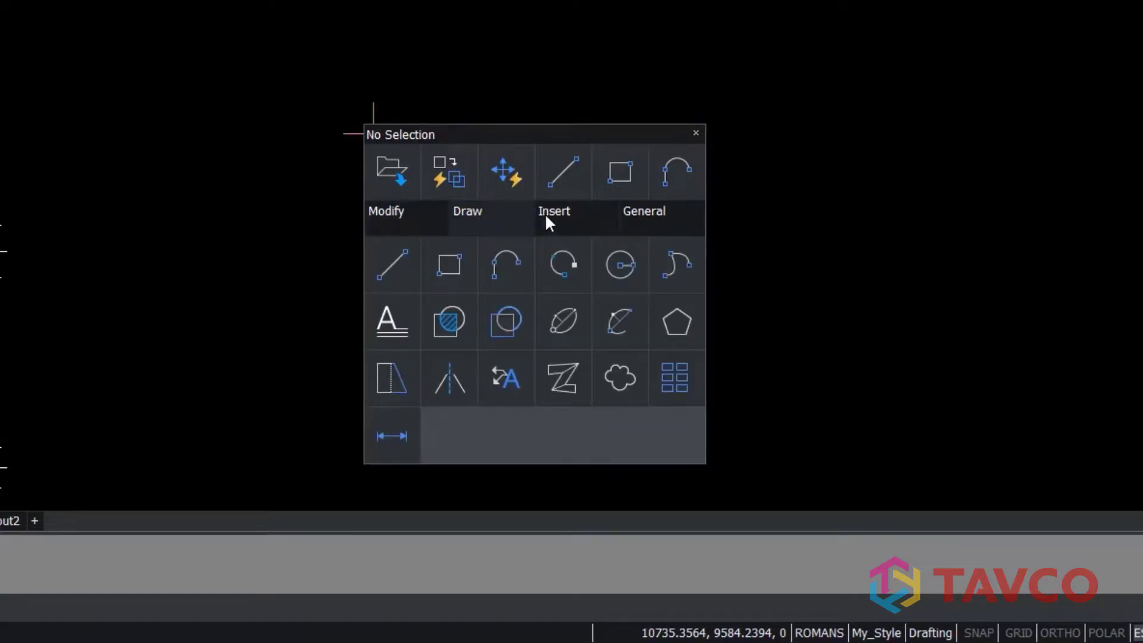
mouse_move(546, 218)
mouse_move(629, 224)
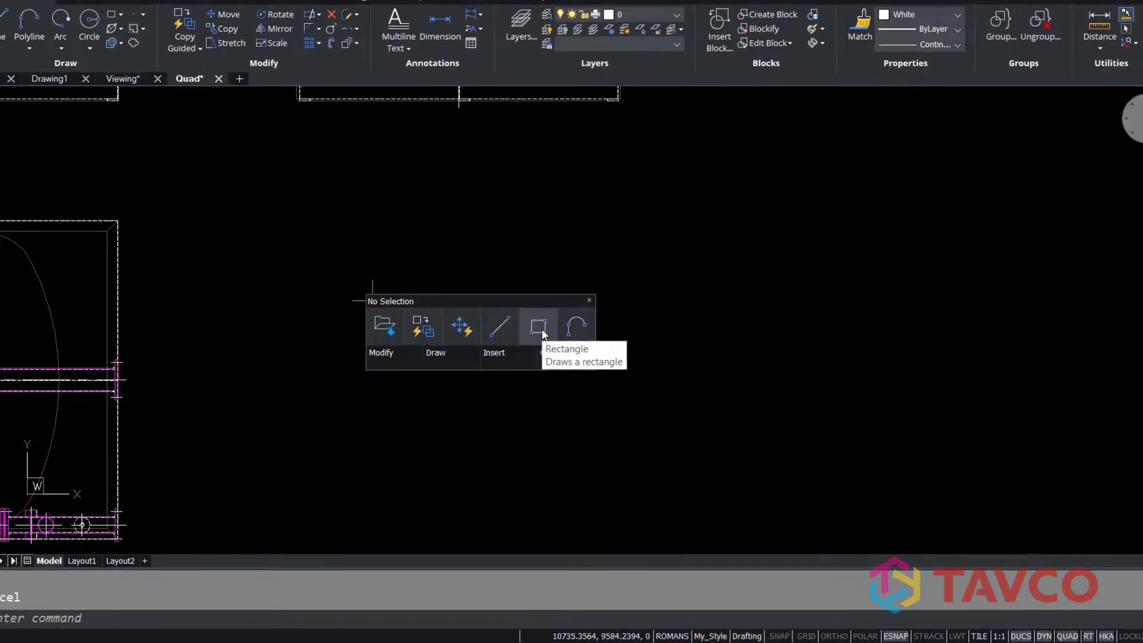
mouse_move(436, 359)
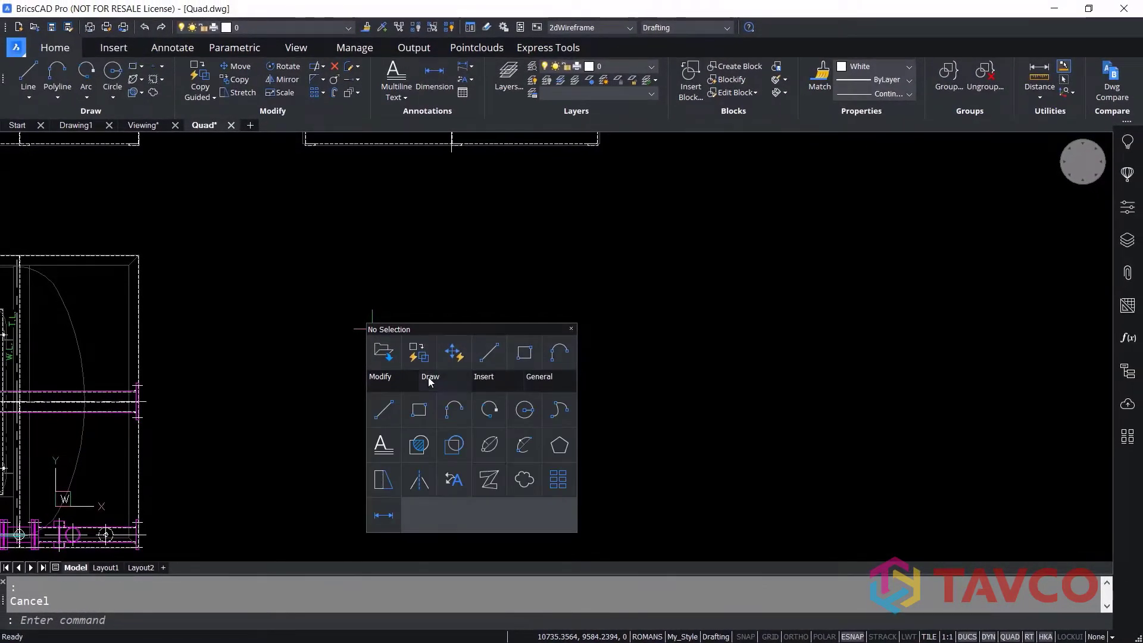
Step: Draw an 840 by 880 rectangle from a picked corner in the empty area
click(423, 411)
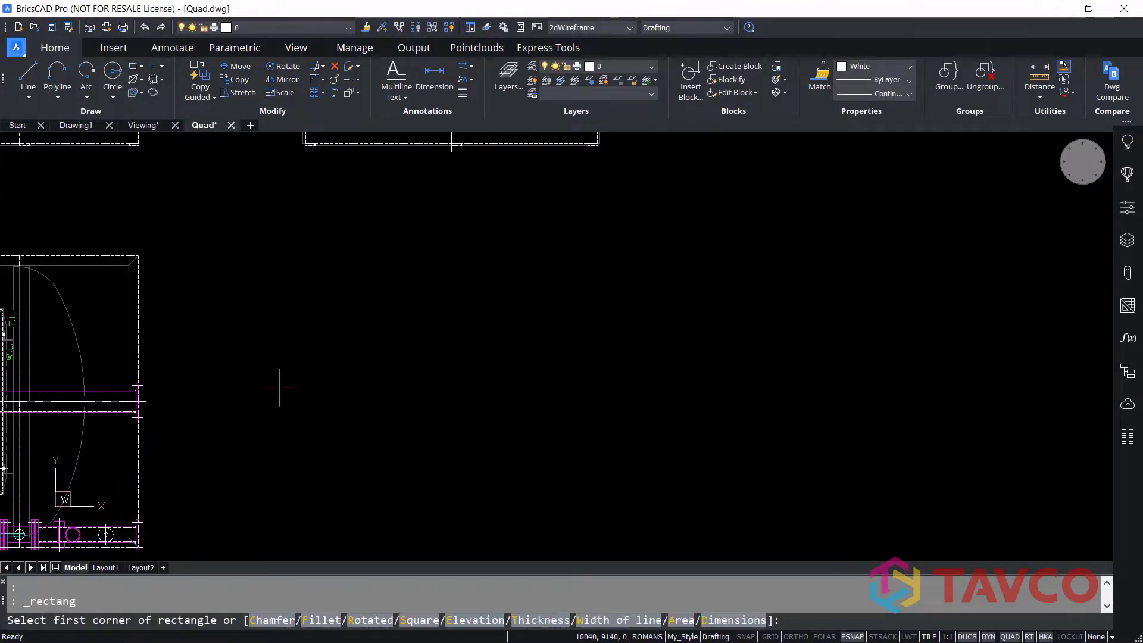
middle_drag(279, 388, 273, 339)
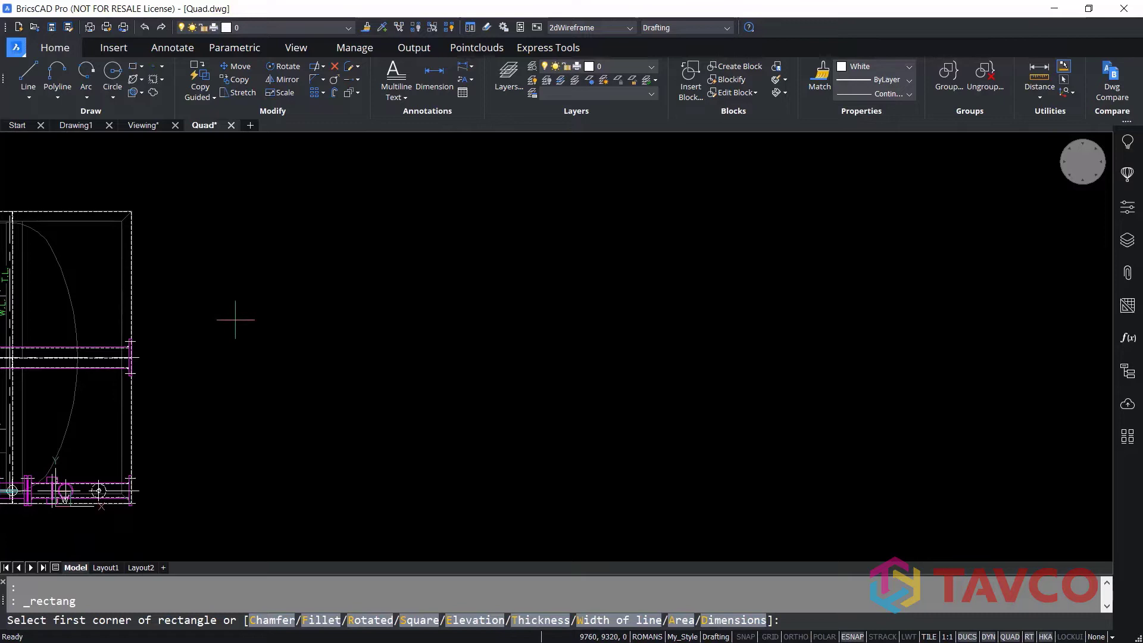
click(278, 314)
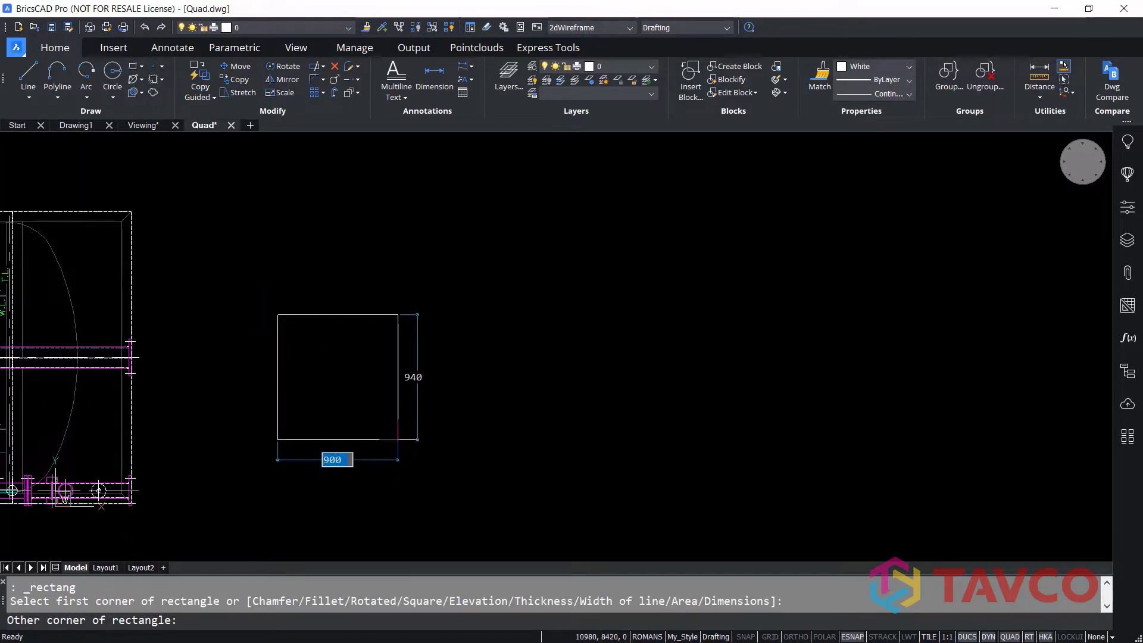
text(840)
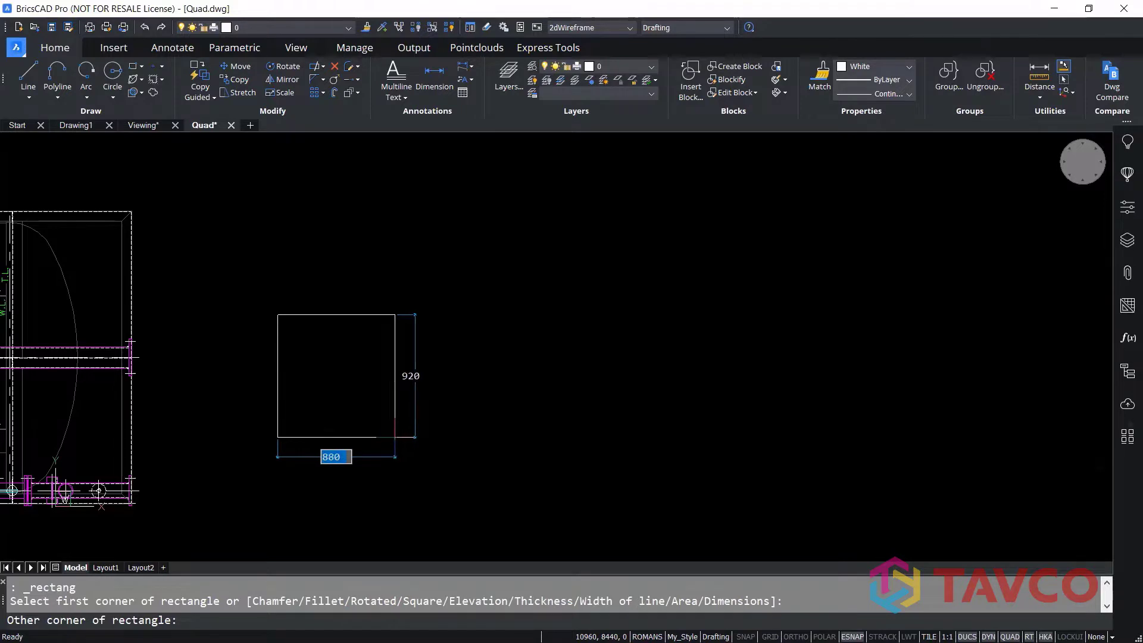
key(Tab)
text(880)
key(Return)
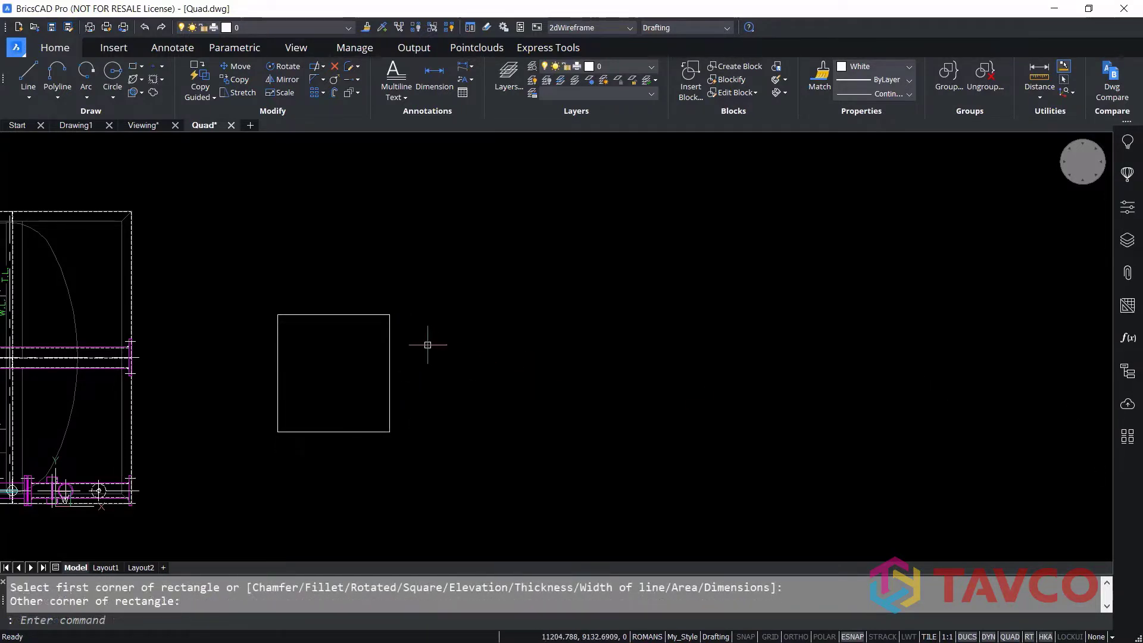
mouse_move(389, 345)
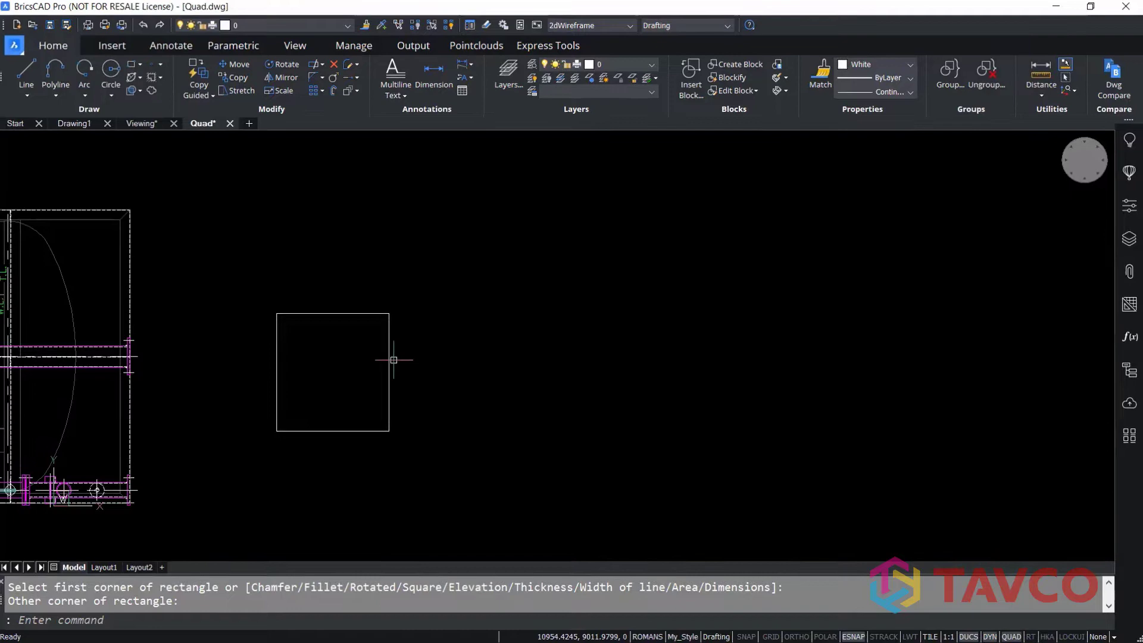
mouse_move(390, 363)
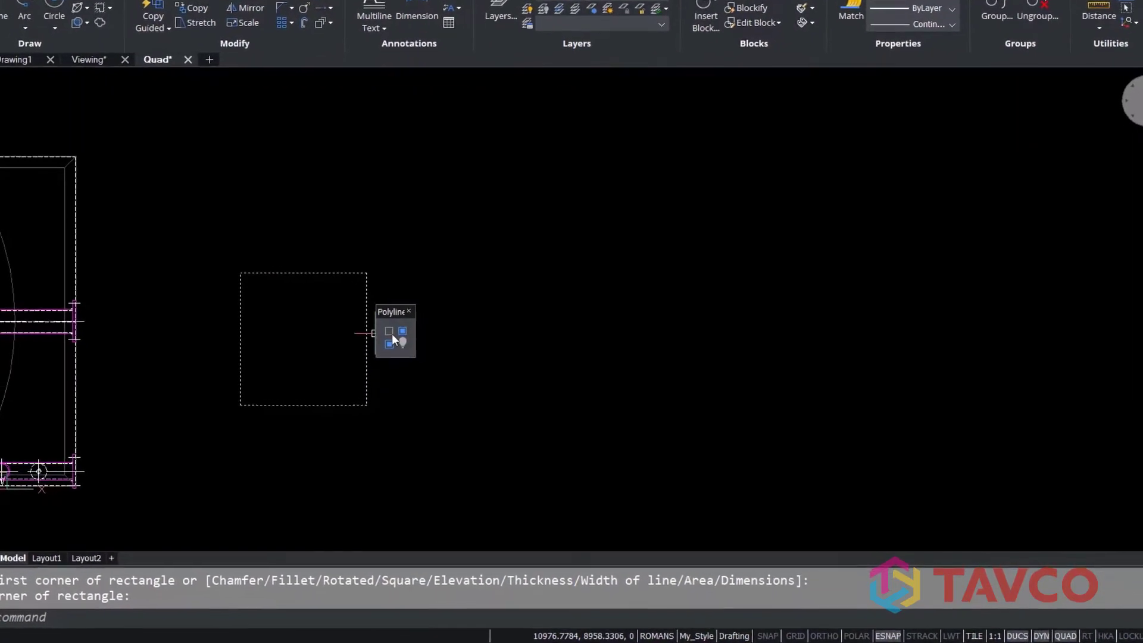
mouse_move(392, 338)
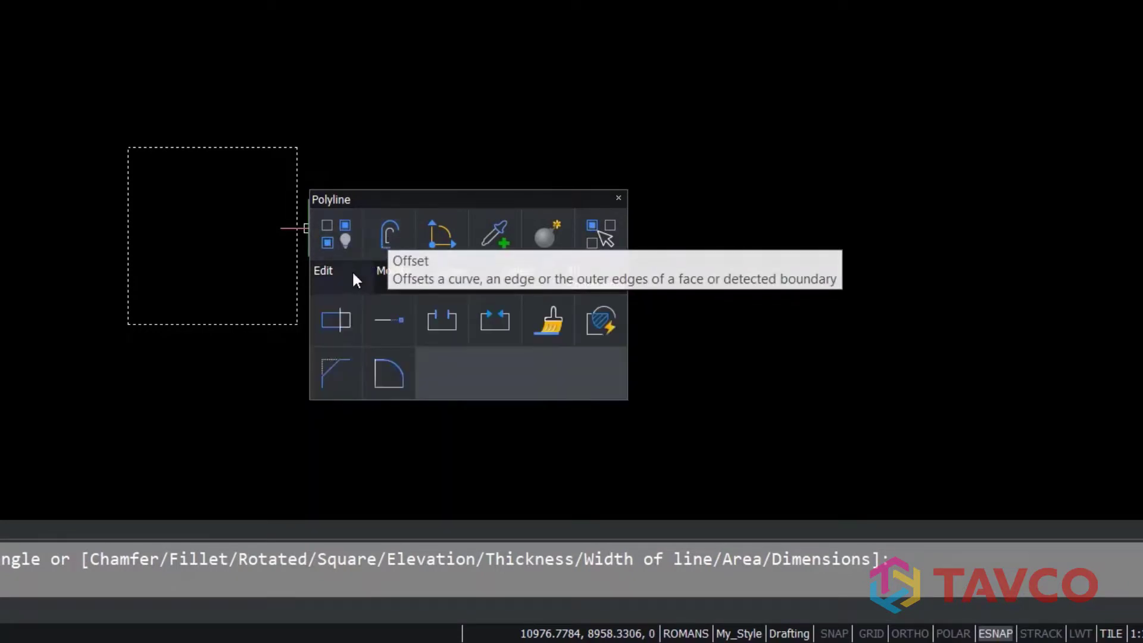
Step: Offset the rectangle 125 inward to create an inner frame
mouse_move(445, 276)
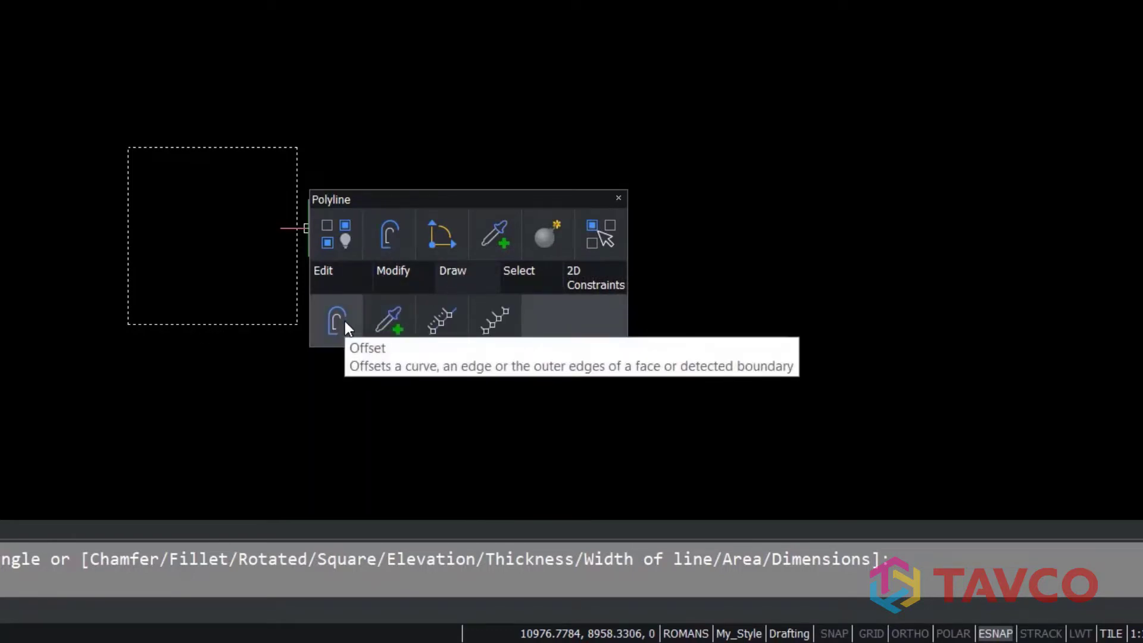
click(345, 320)
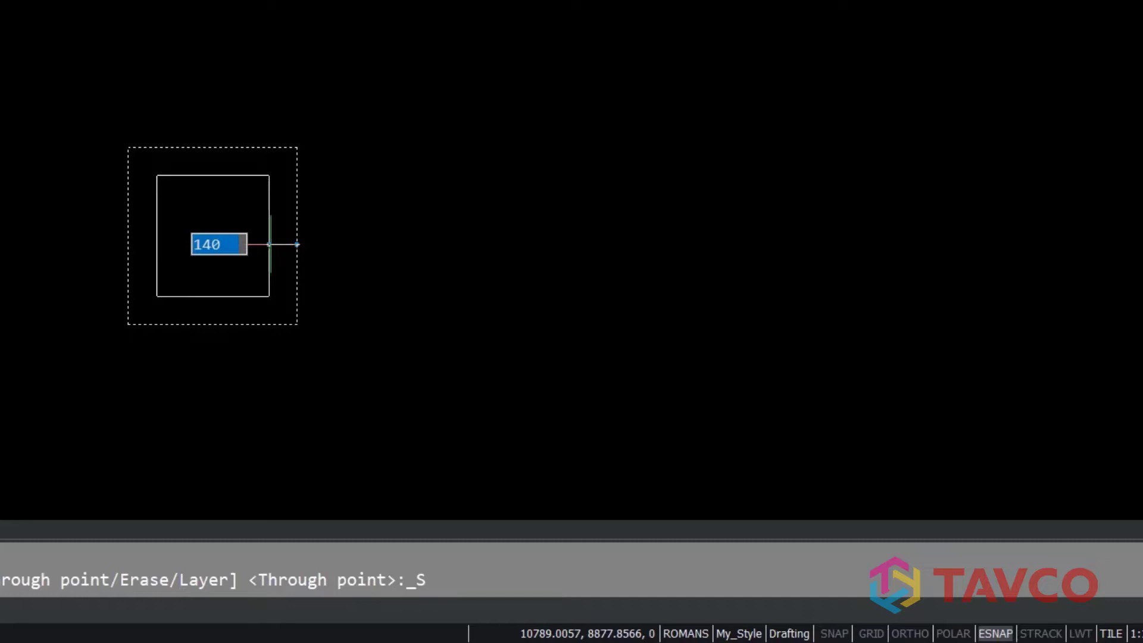
text(125)
key(Return)
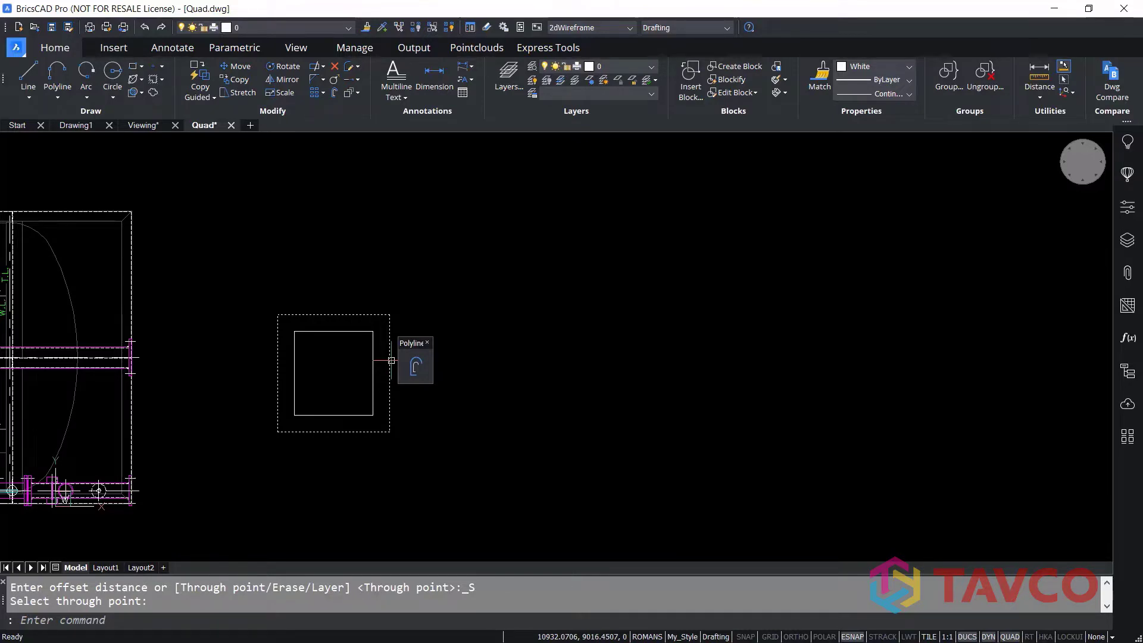
Step: Place a vertical 880 linear dimension on the outer rectangle's right edge
key(ctrl)
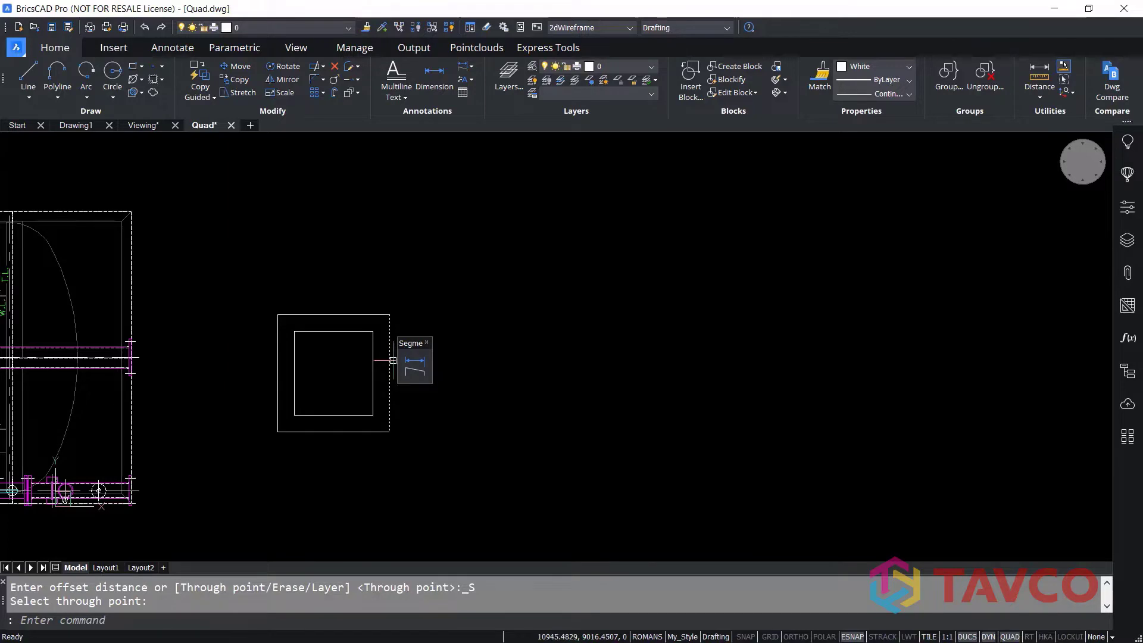
mouse_move(415, 365)
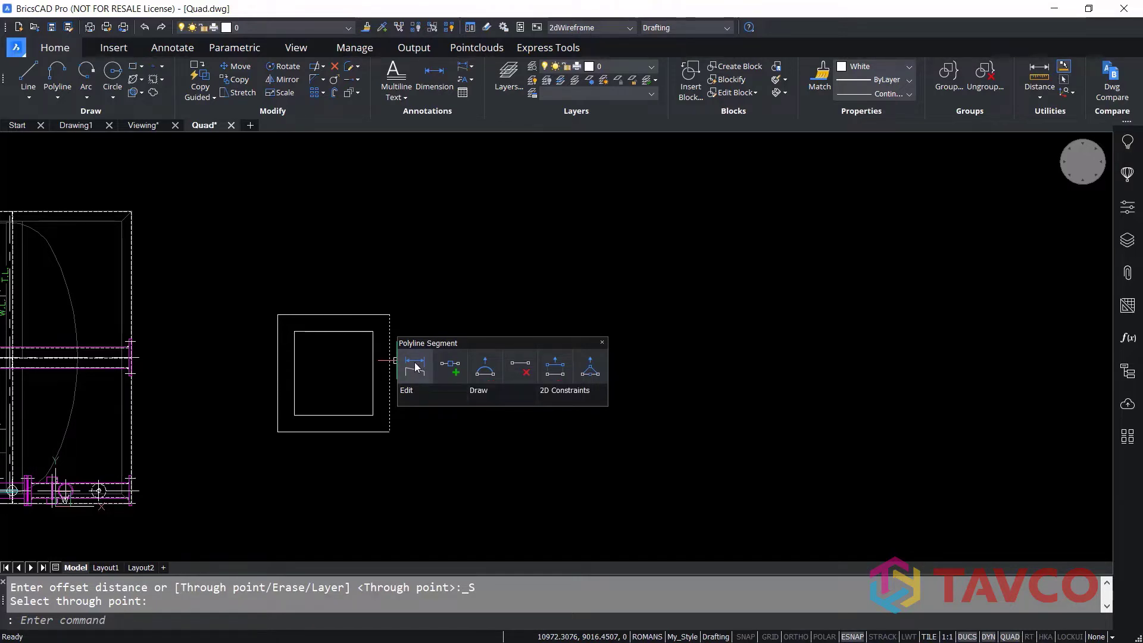
click(415, 367)
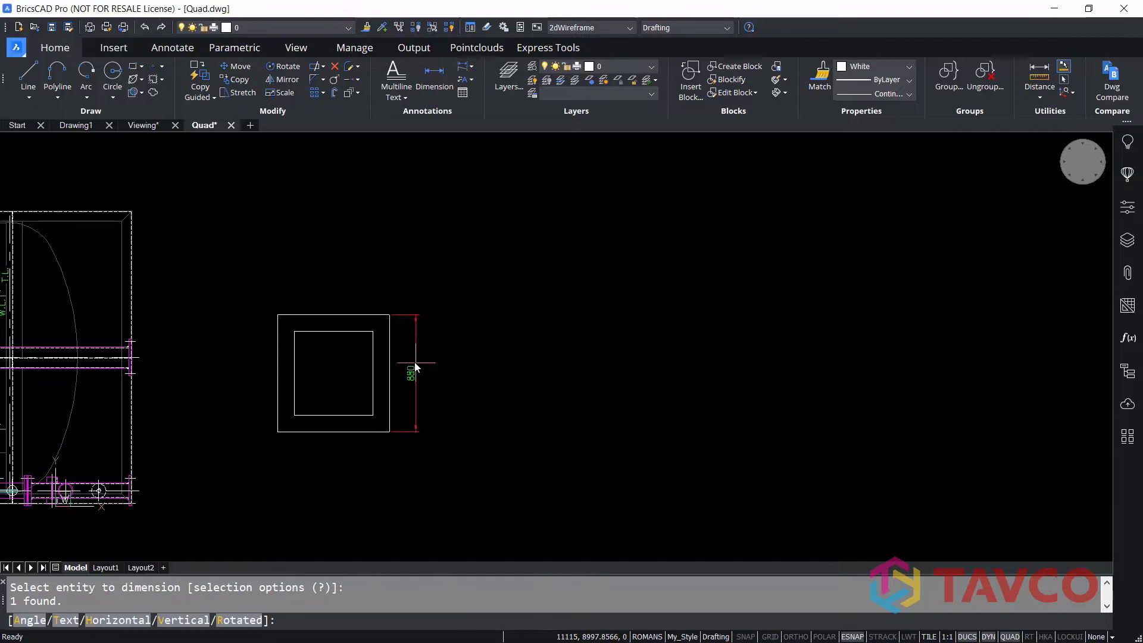
click(440, 350)
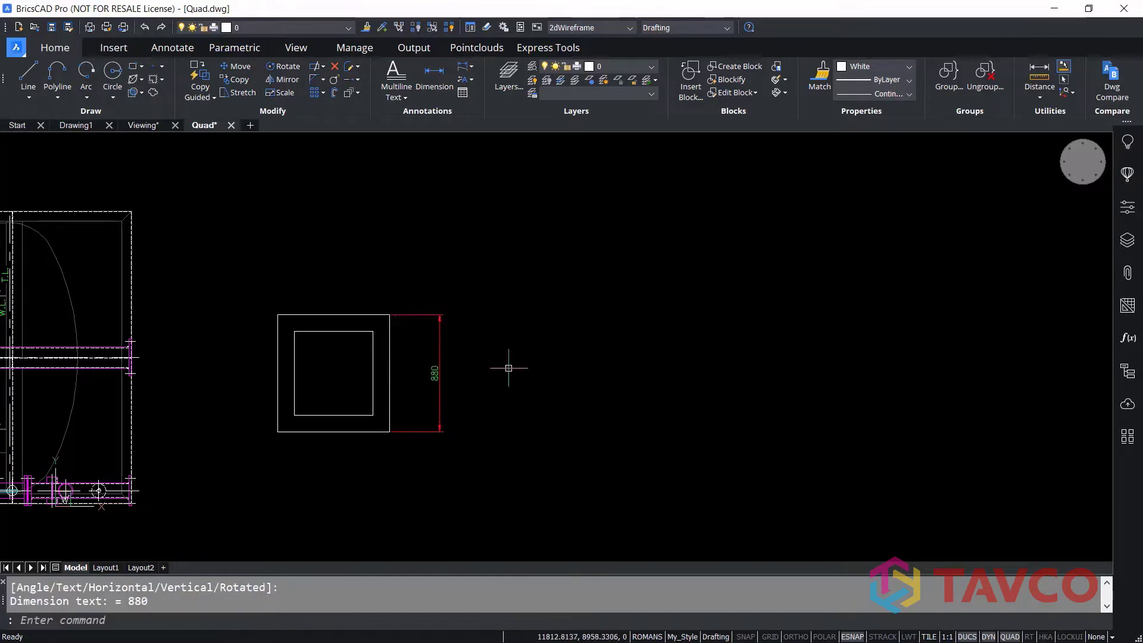
scroll(510, 364, up, 3)
middle_drag(495, 360, 578, 342)
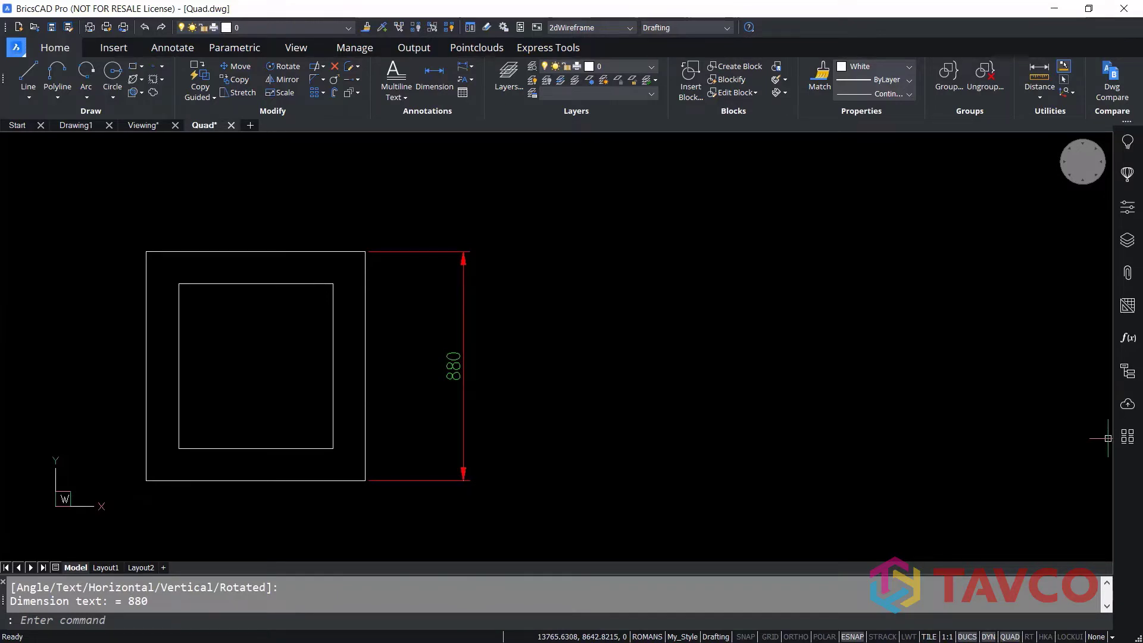
Step: Select both rectangles and add a hatch to the band between them
click(366, 310)
click(331, 326)
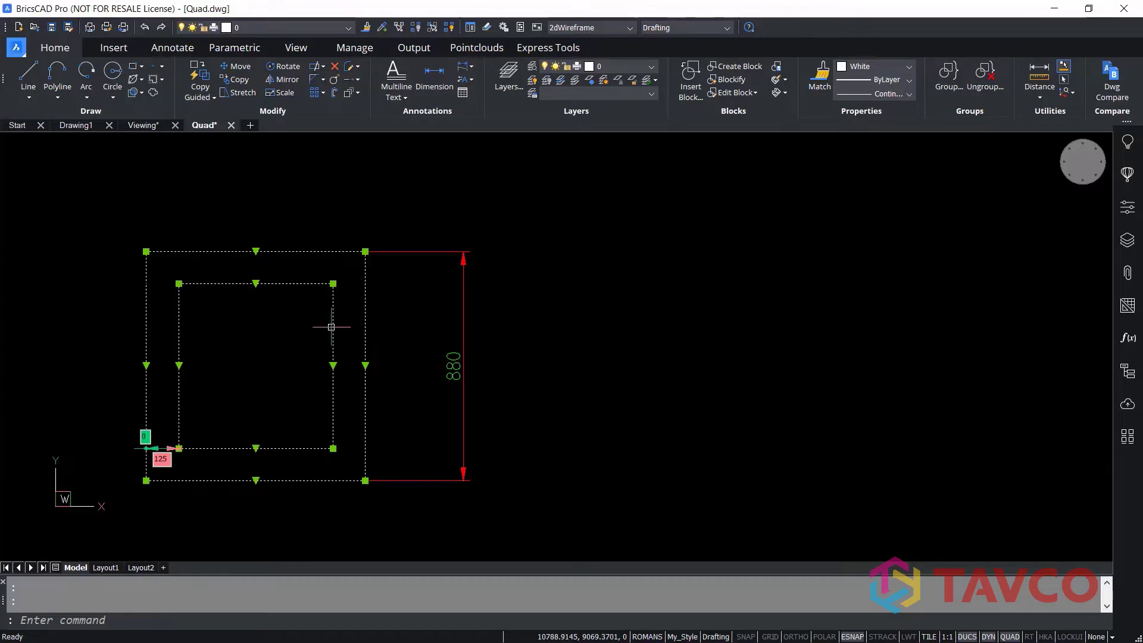
mouse_move(331, 327)
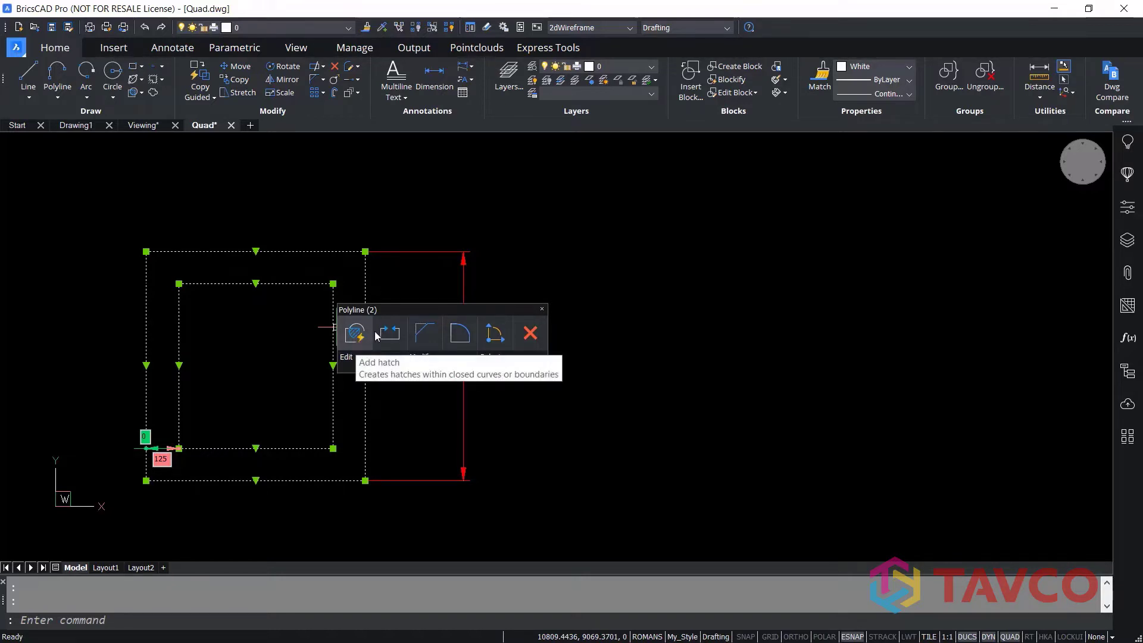
mouse_move(420, 362)
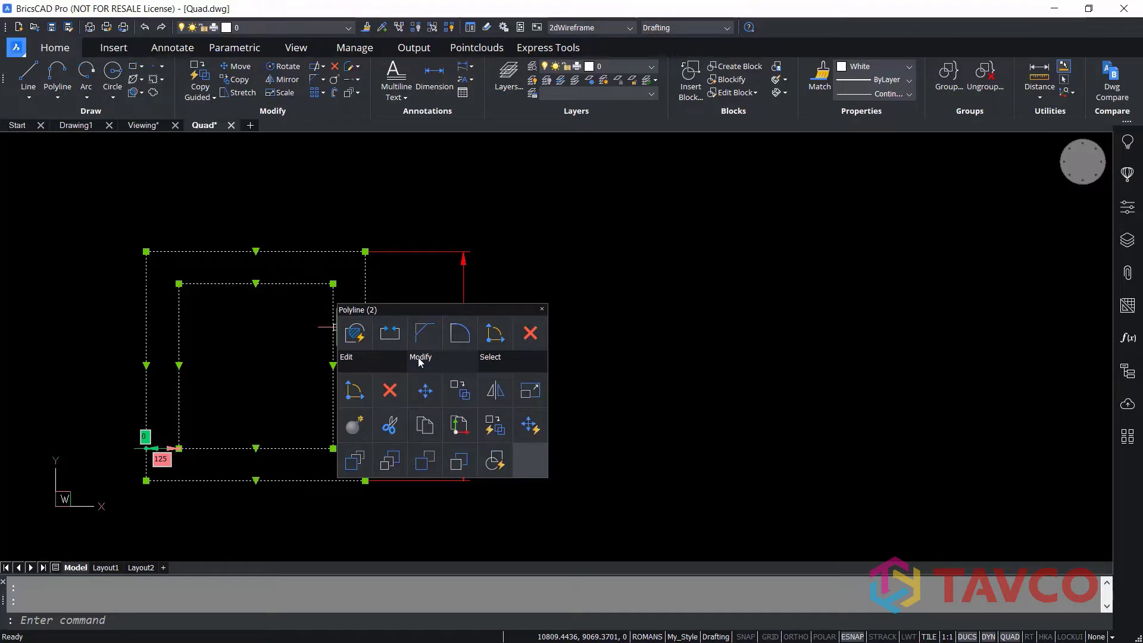
mouse_move(367, 359)
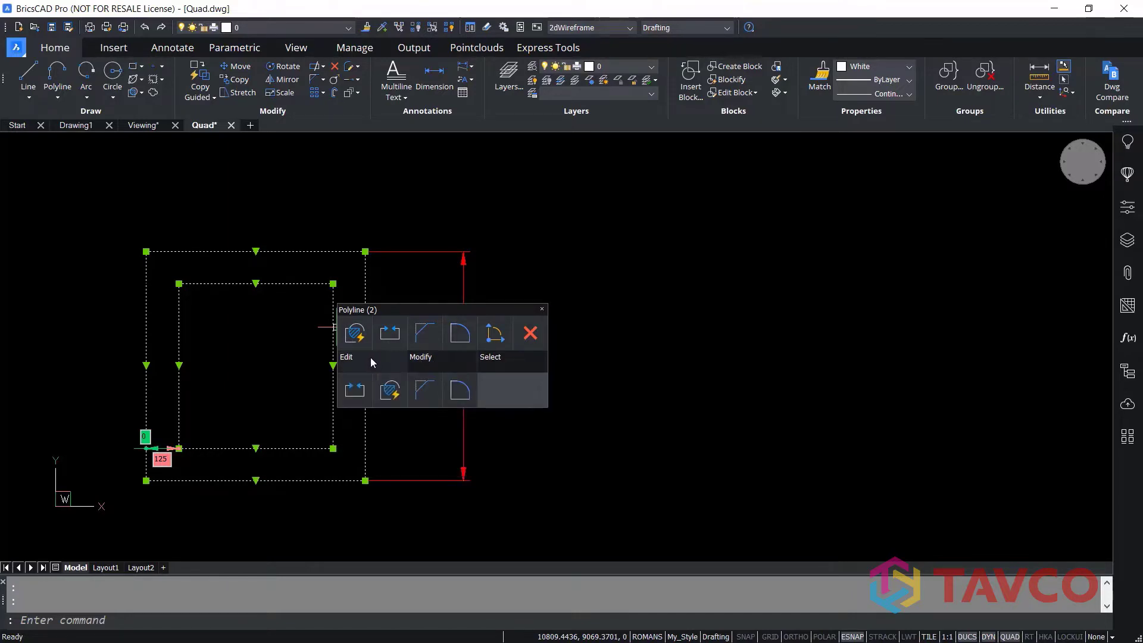
click(389, 392)
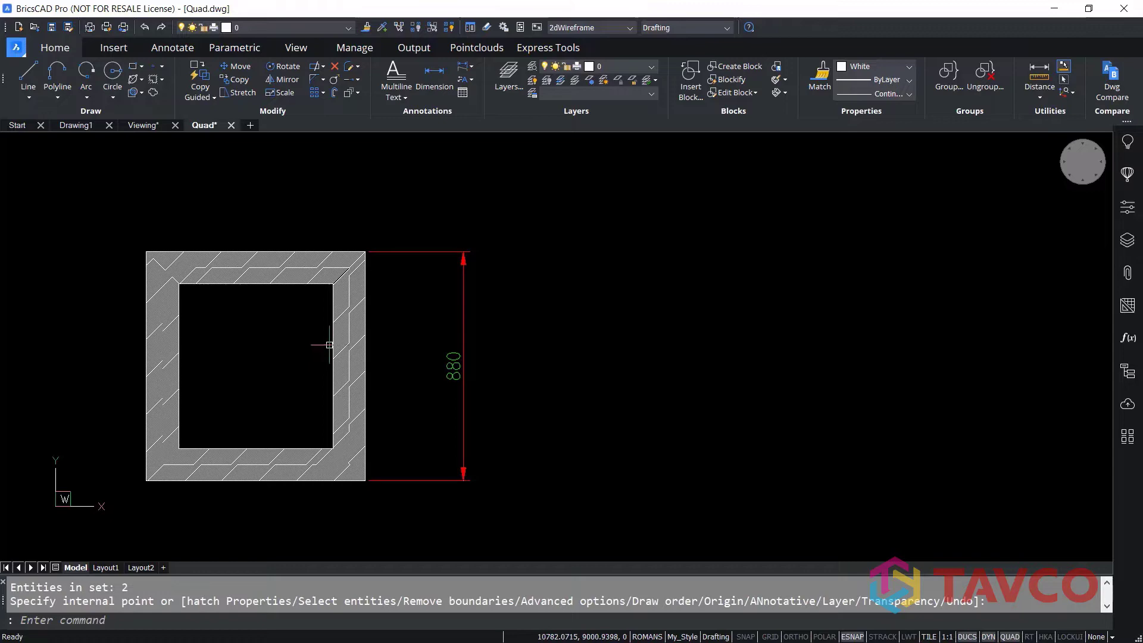
scroll(309, 320, up, 1)
Step: Inspect the hatch's ANSI31 pattern in the Properties palette's Hatch Pattern dialog, then cancel
scroll(309, 320, up, 4)
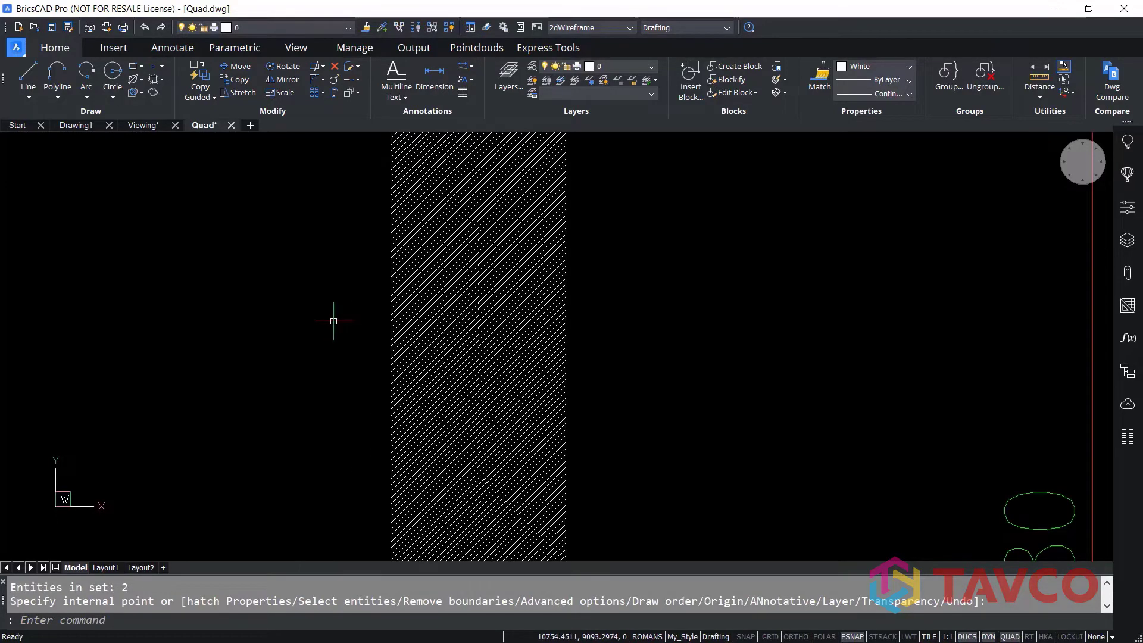
scroll(334, 321, down, 5)
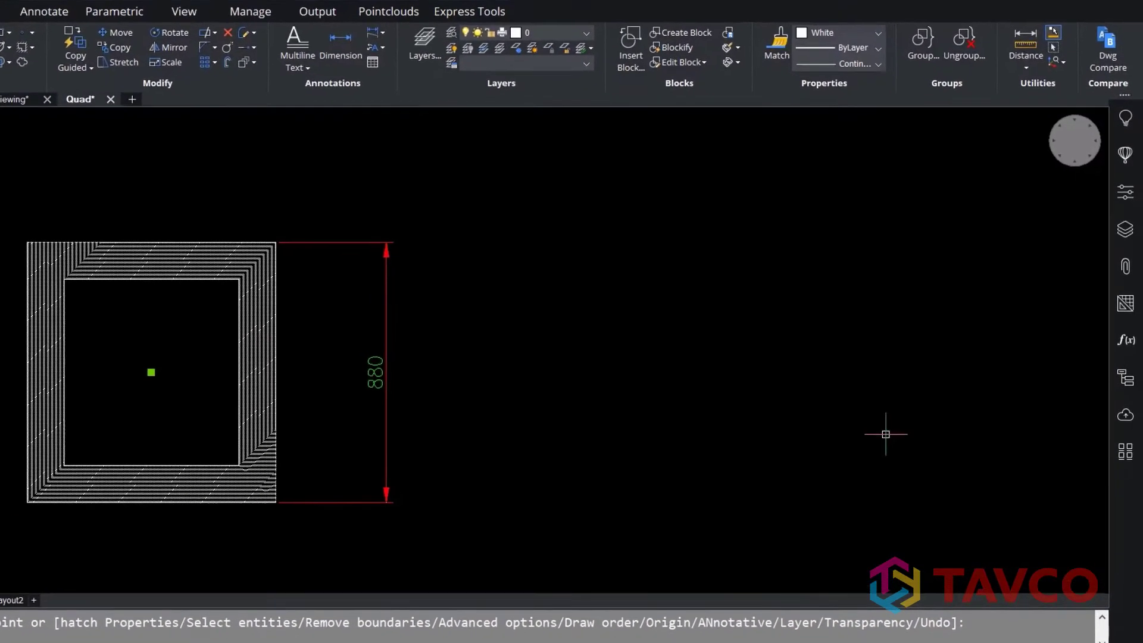
click(1125, 189)
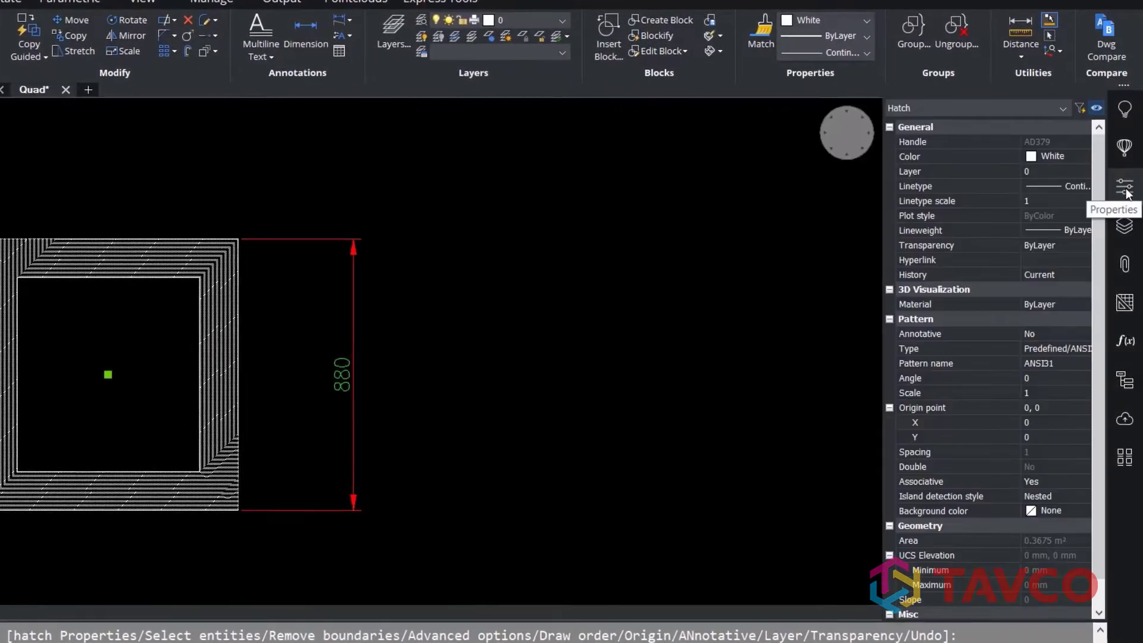
click(1050, 349)
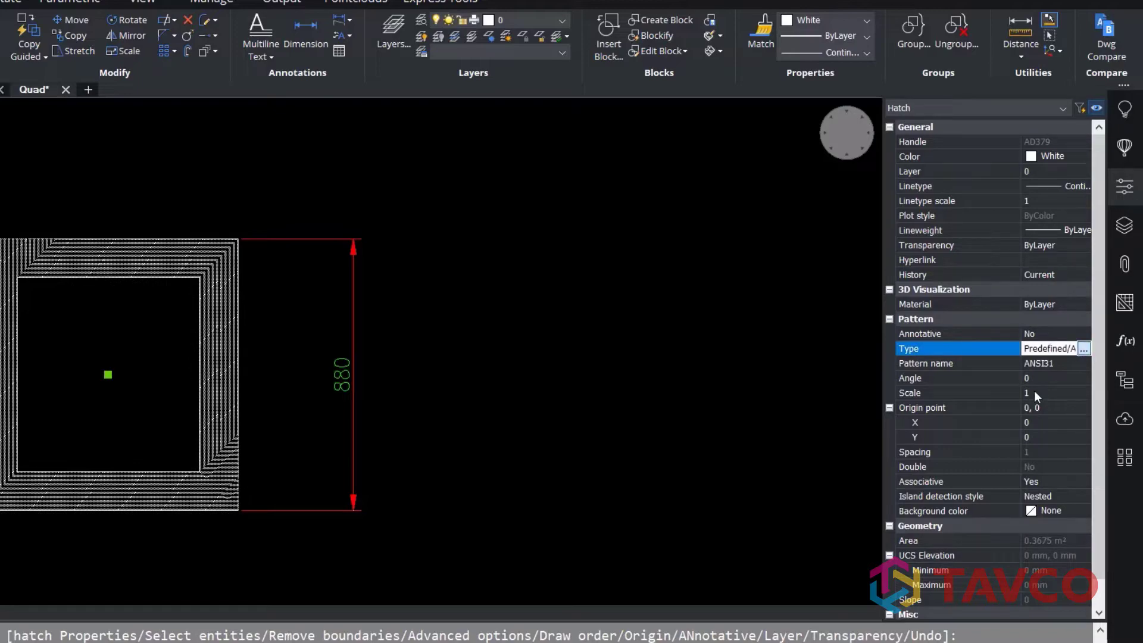
click(1083, 349)
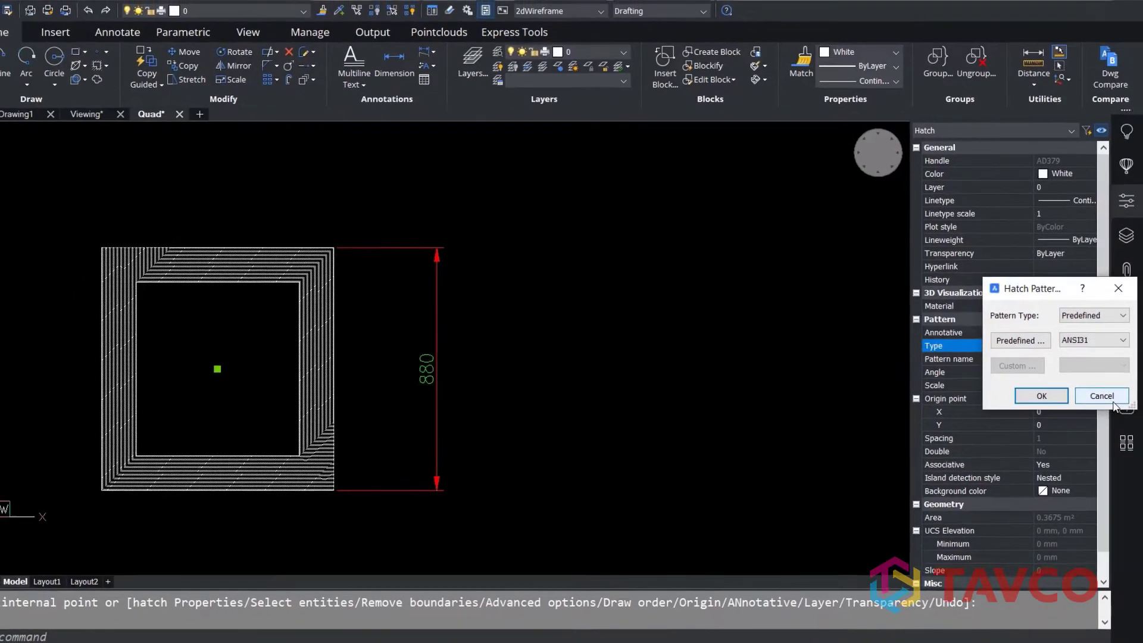
click(1102, 396)
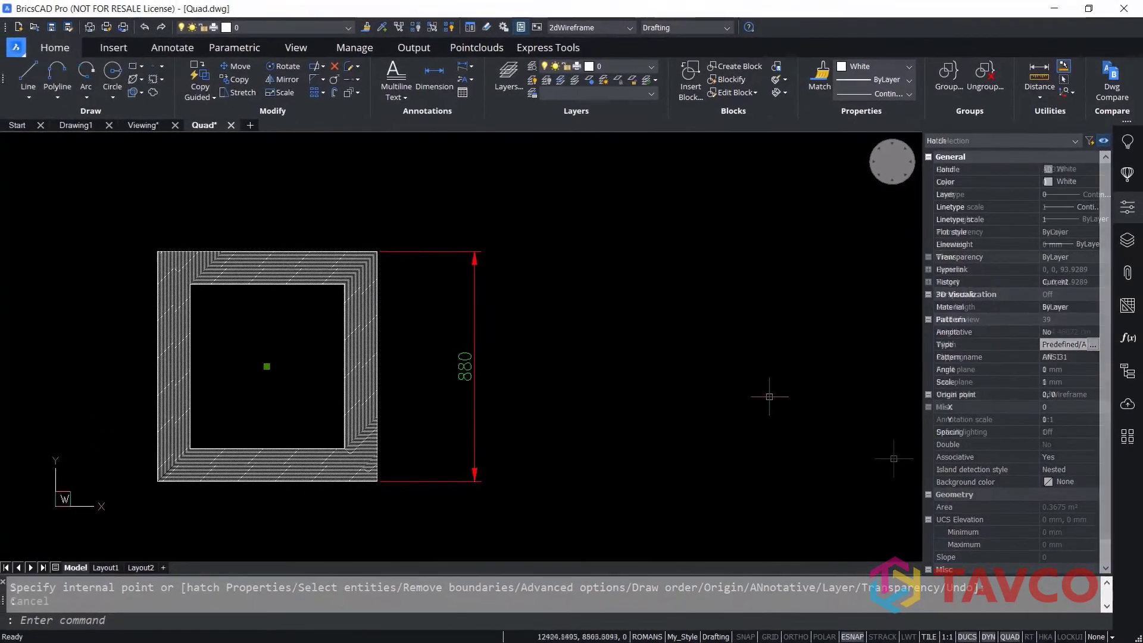
mouse_move(361, 349)
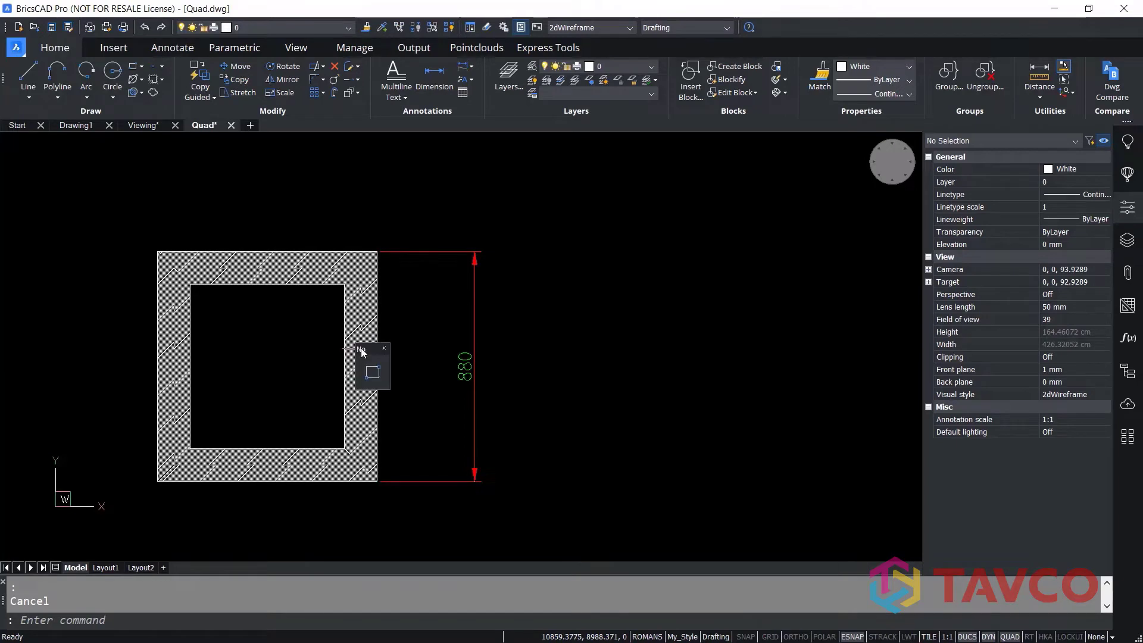
right_click(357, 325)
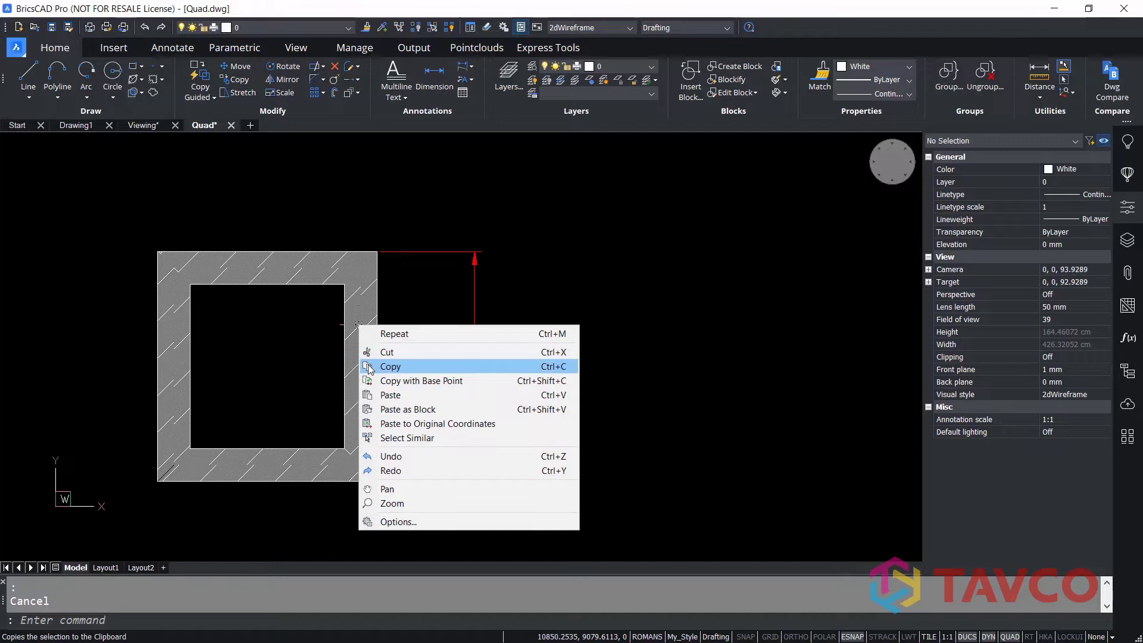
click(427, 294)
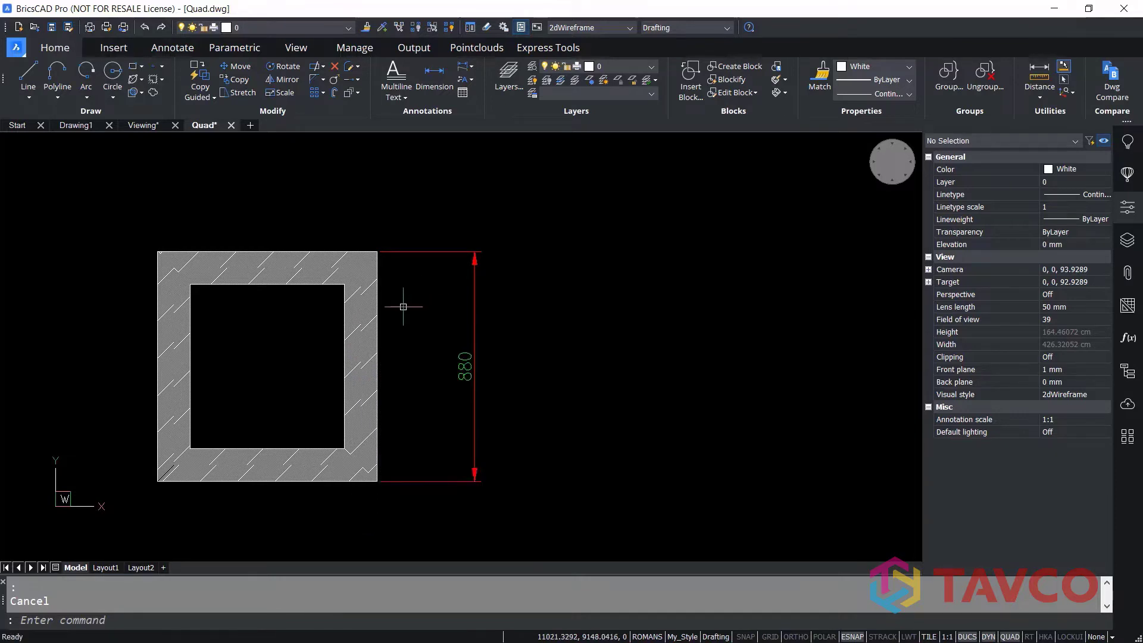
mouse_move(376, 334)
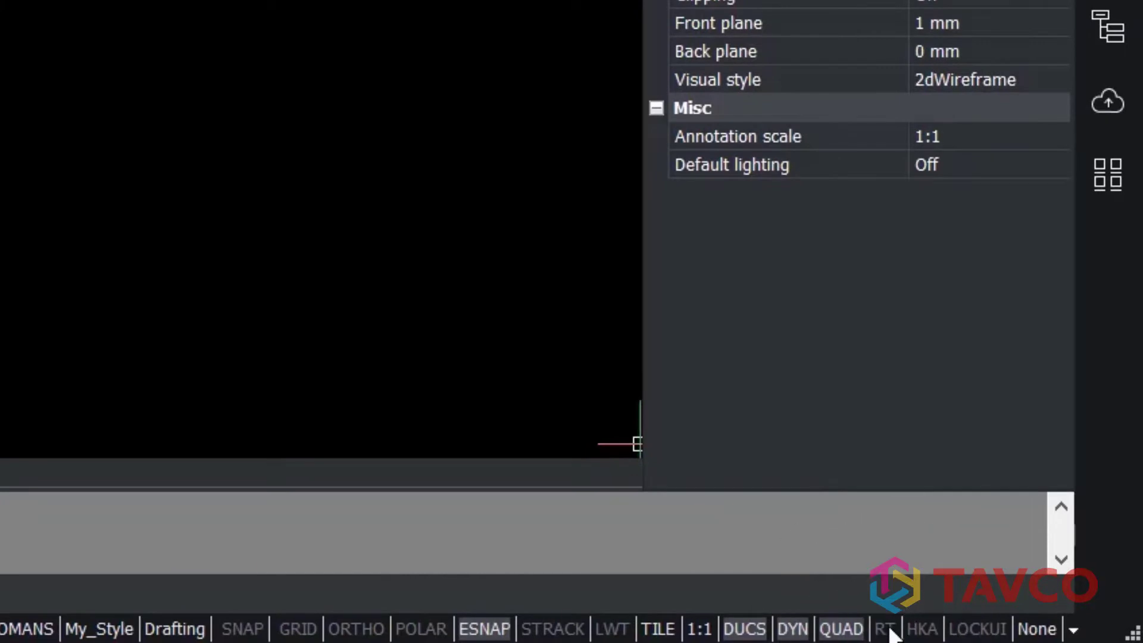
Step: Enable rollover tips (RT) and set the hatch colour to Red from its rollover panel
click(885, 629)
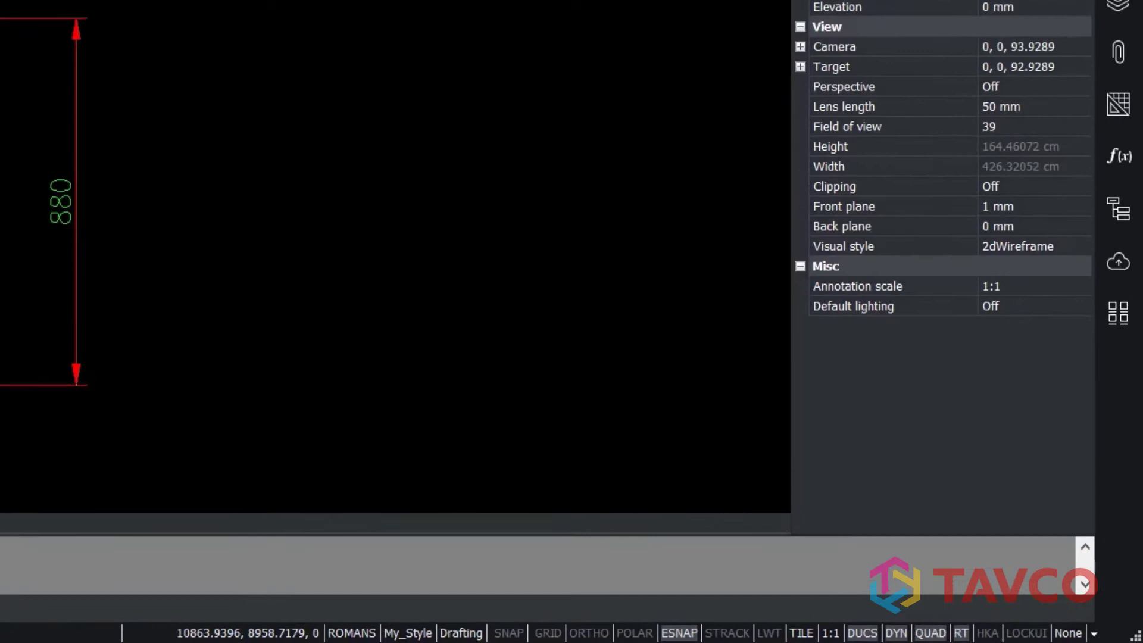
mouse_move(149, 271)
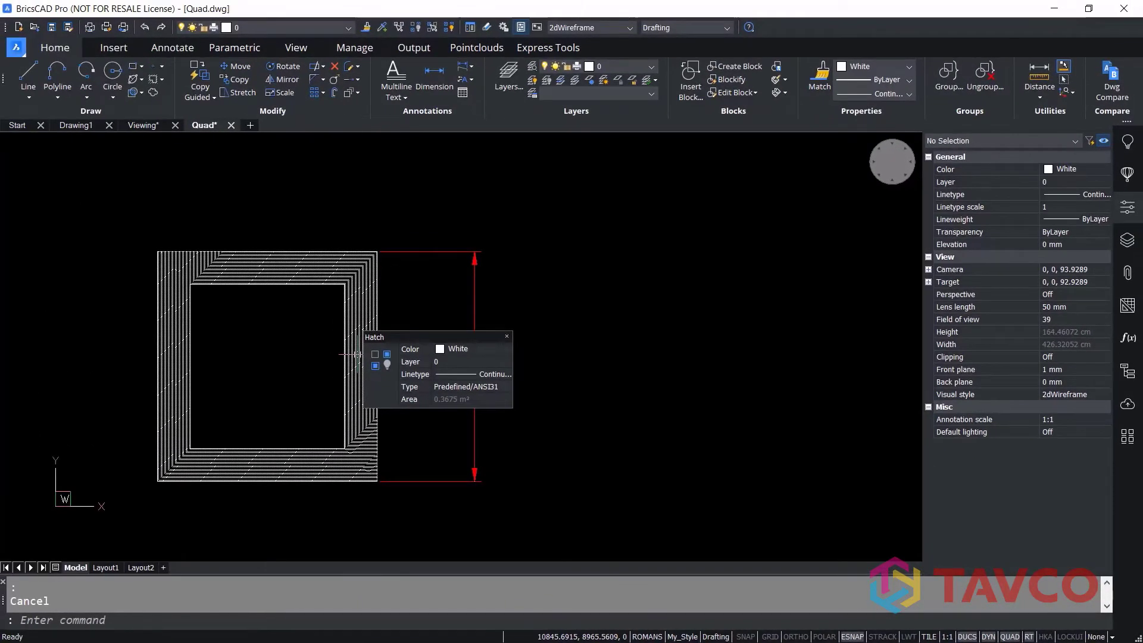
click(474, 349)
click(505, 352)
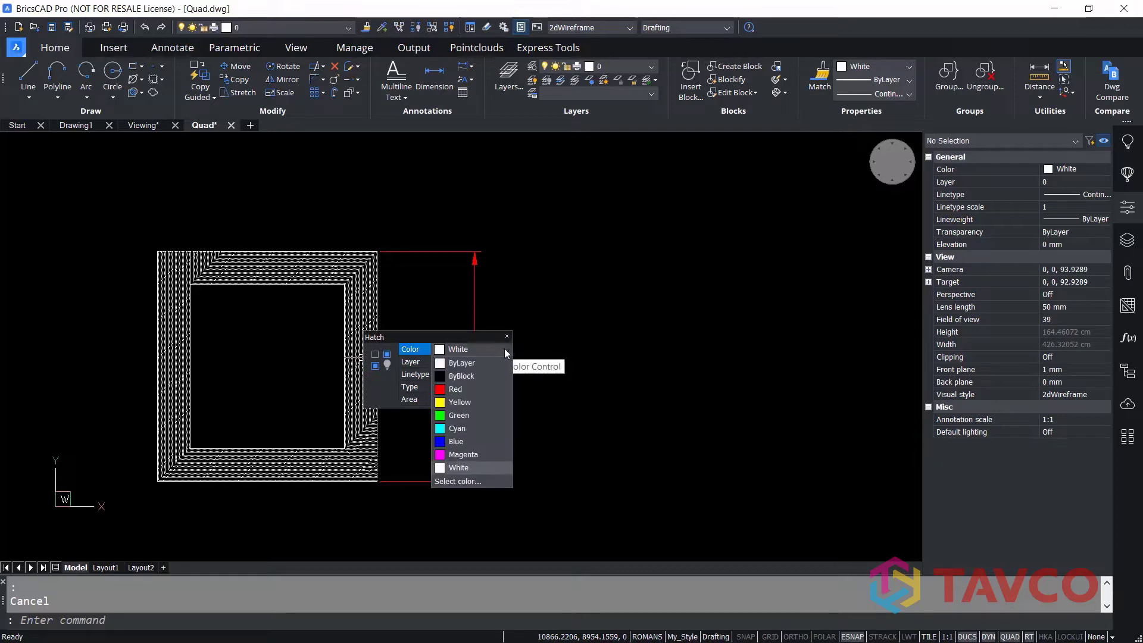
click(440, 390)
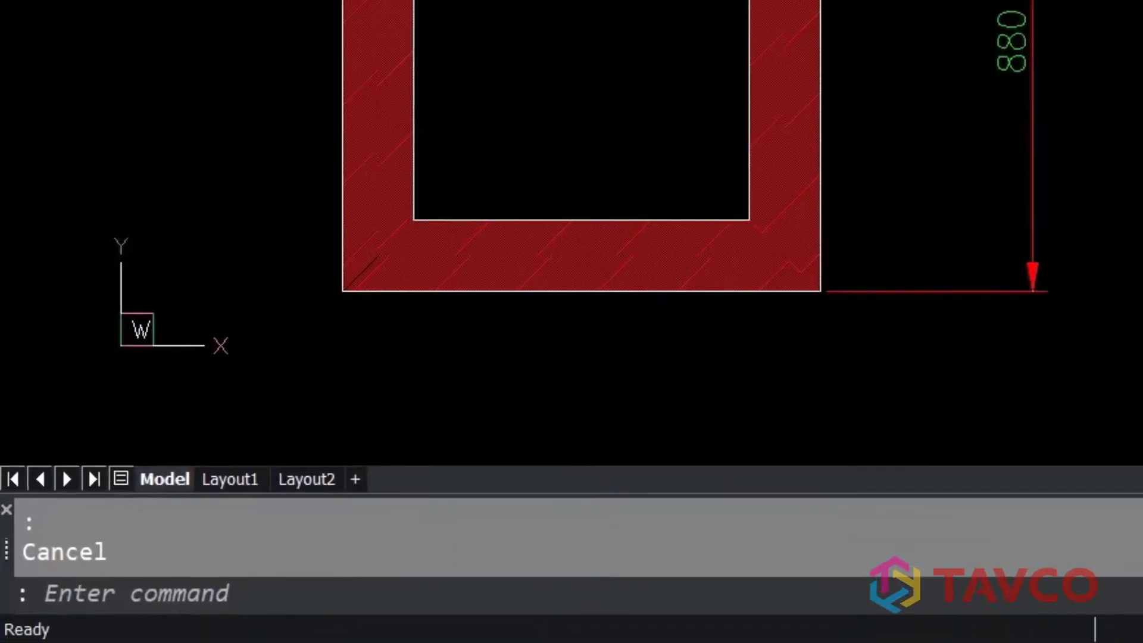
Step: In CUI's Properties tab, replace Linetype with Lineweight in the rollover tips and confirm
text(CUI)
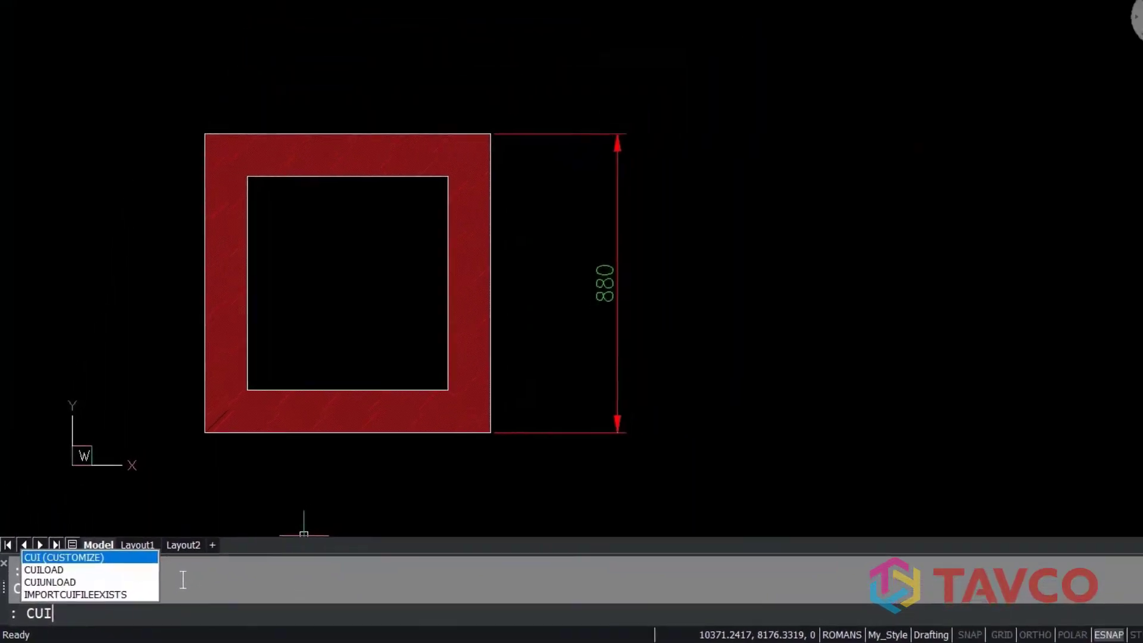
key(Return)
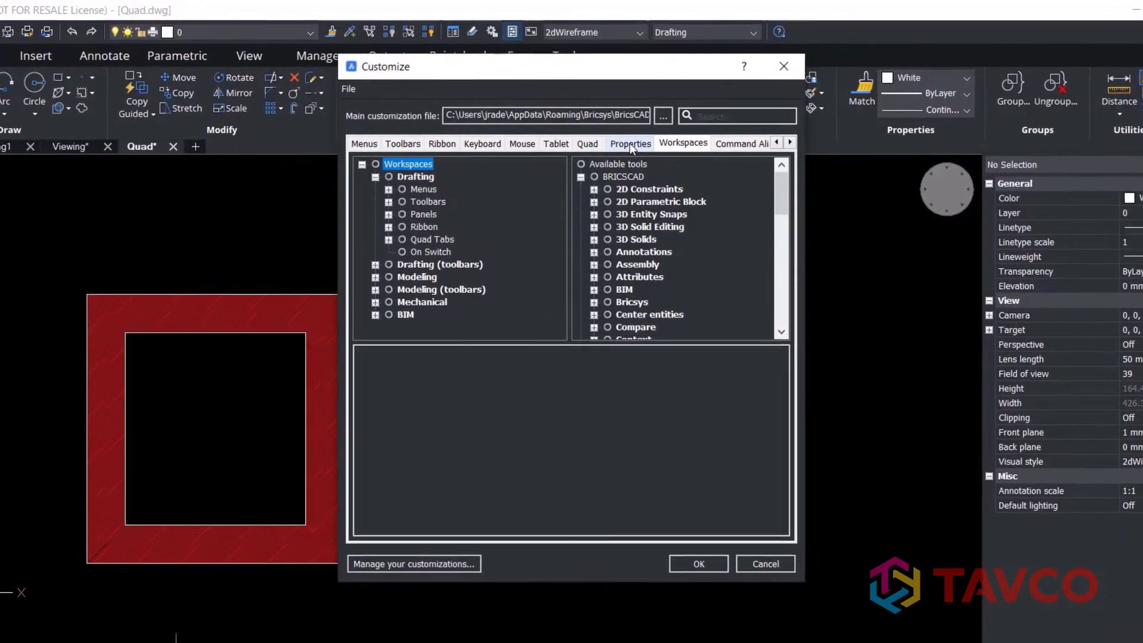
click(629, 143)
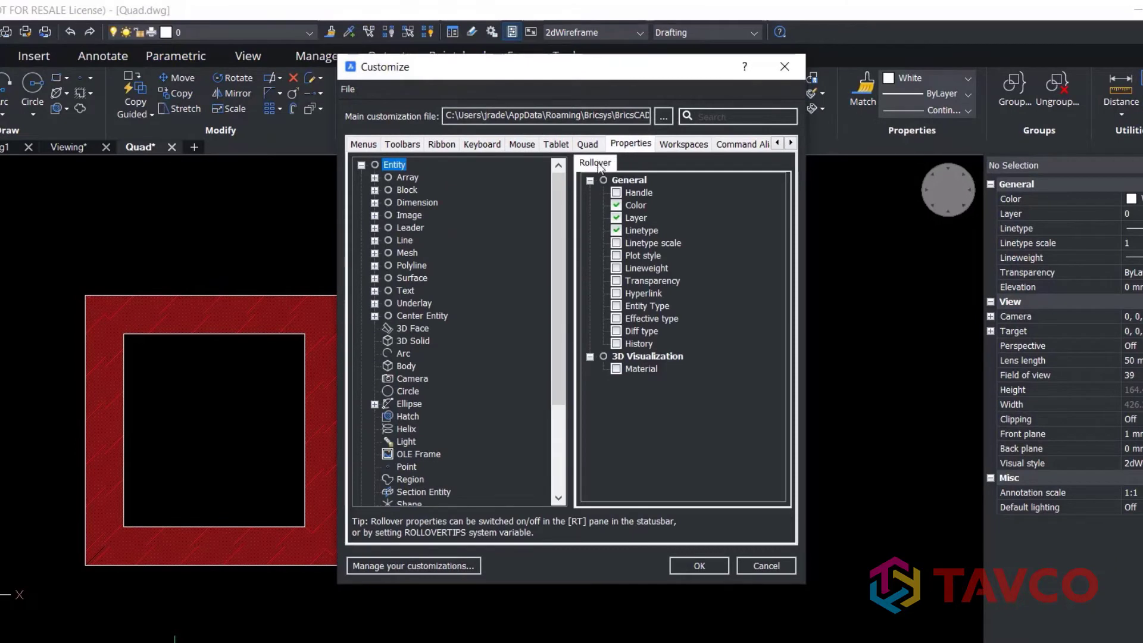
click(616, 231)
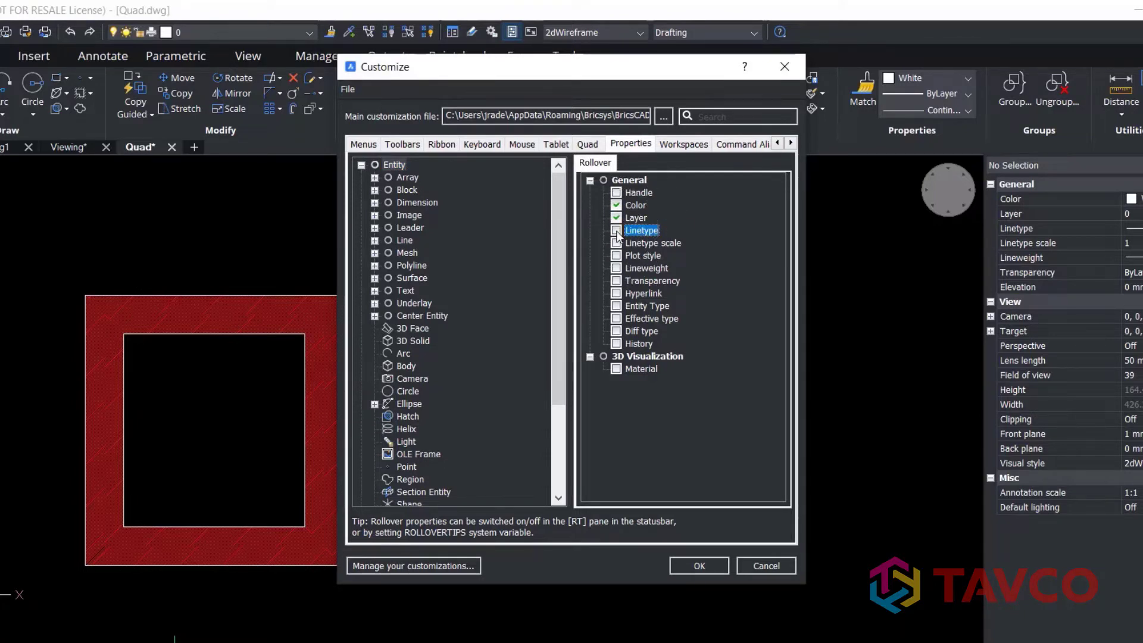
click(616, 269)
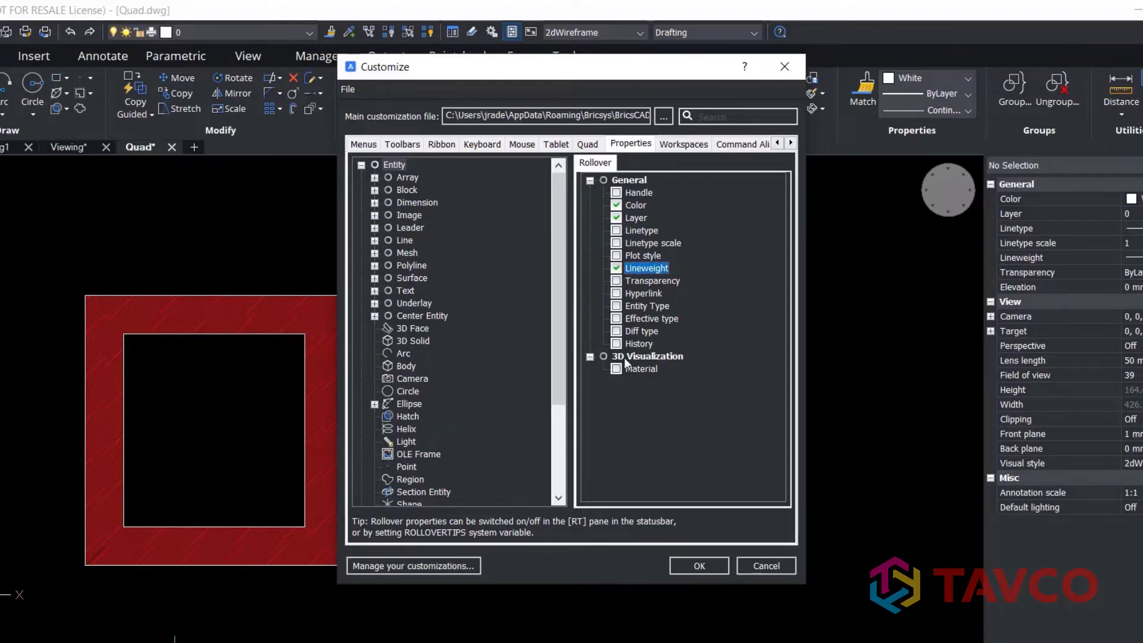
click(697, 565)
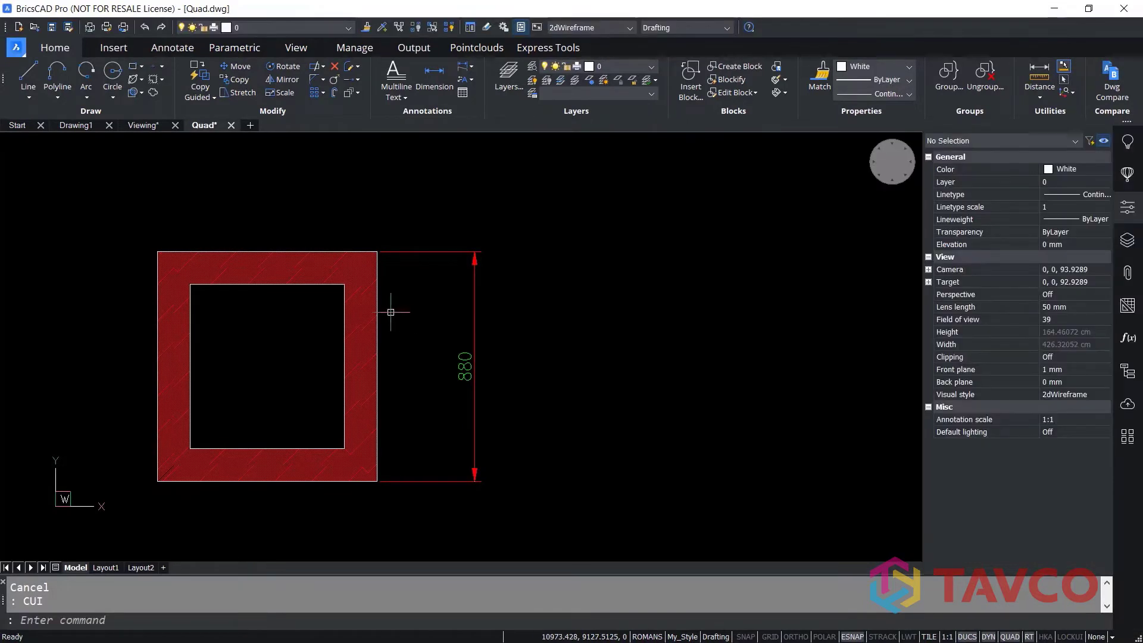
Step: Give the red hatch a heavier lineweight from its Quad rollover card so it reads as solid
mouse_move(359, 324)
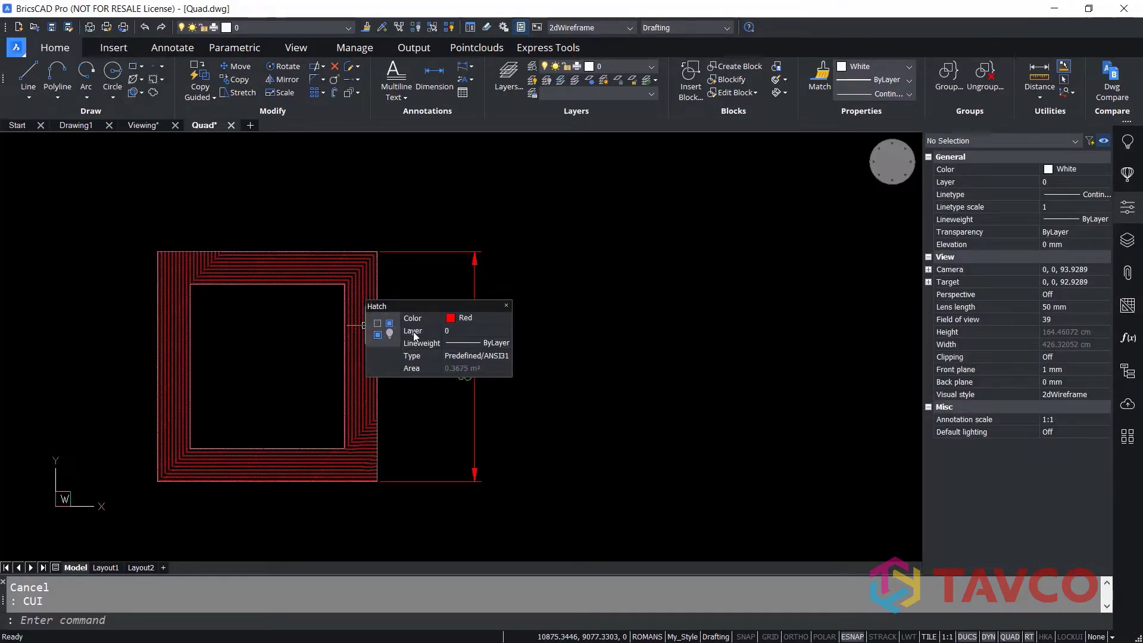
mouse_move(409, 336)
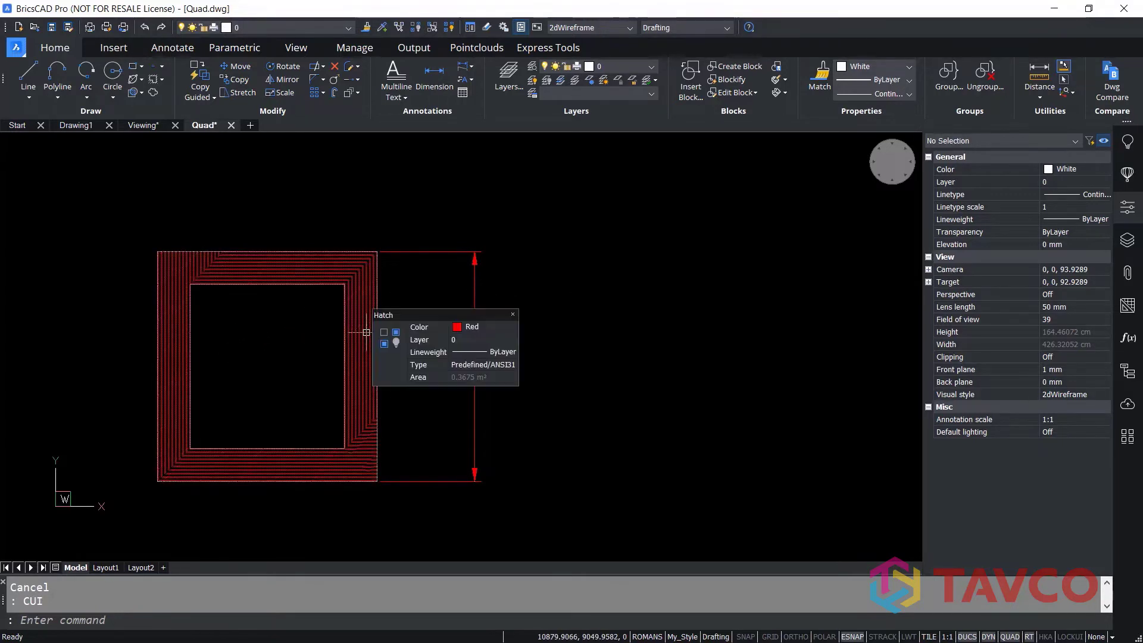
click(487, 351)
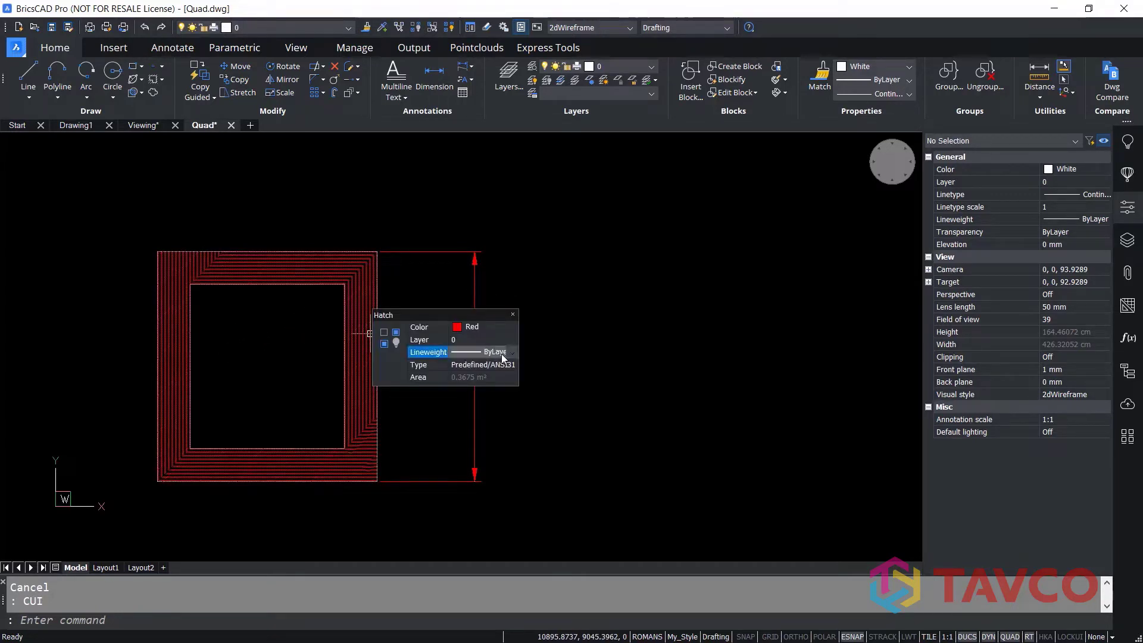
click(514, 356)
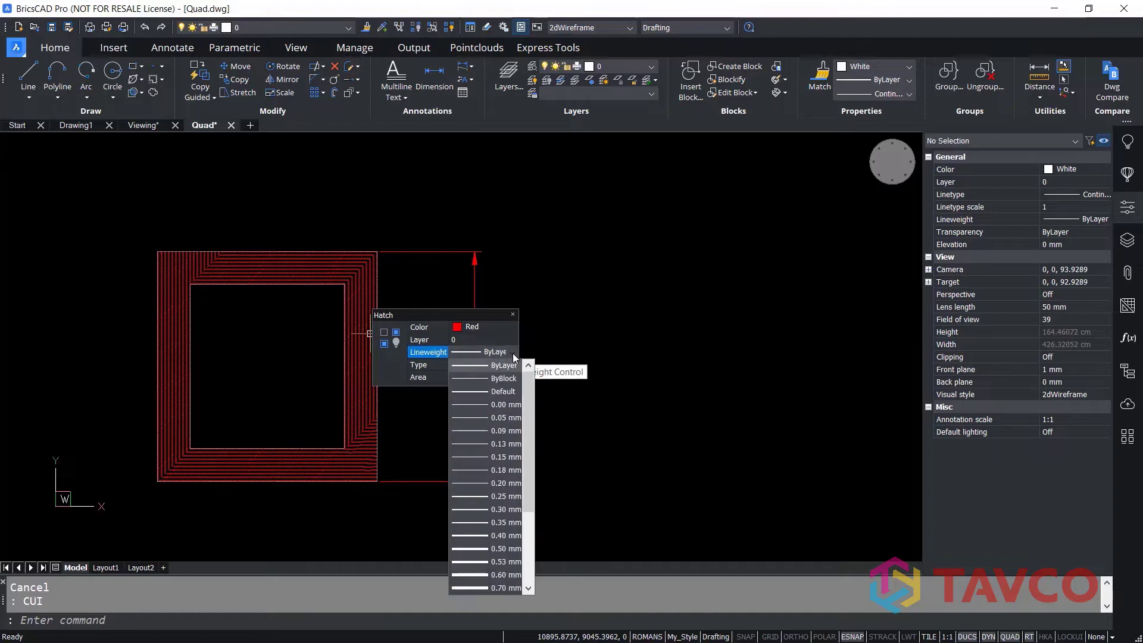
click(485, 587)
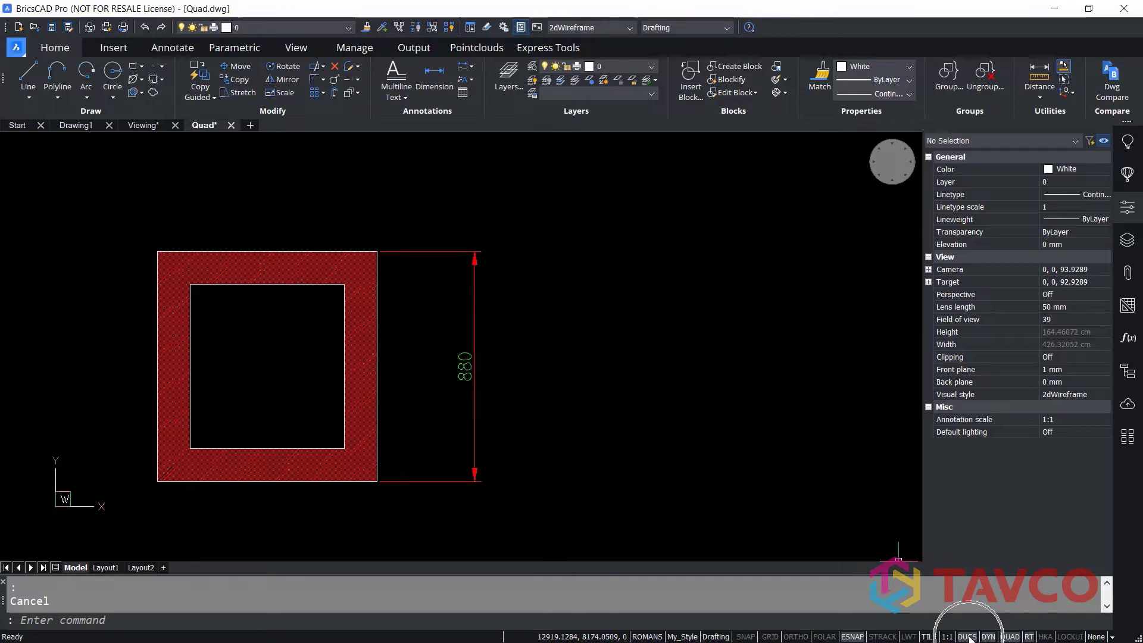
right_click(1010, 637)
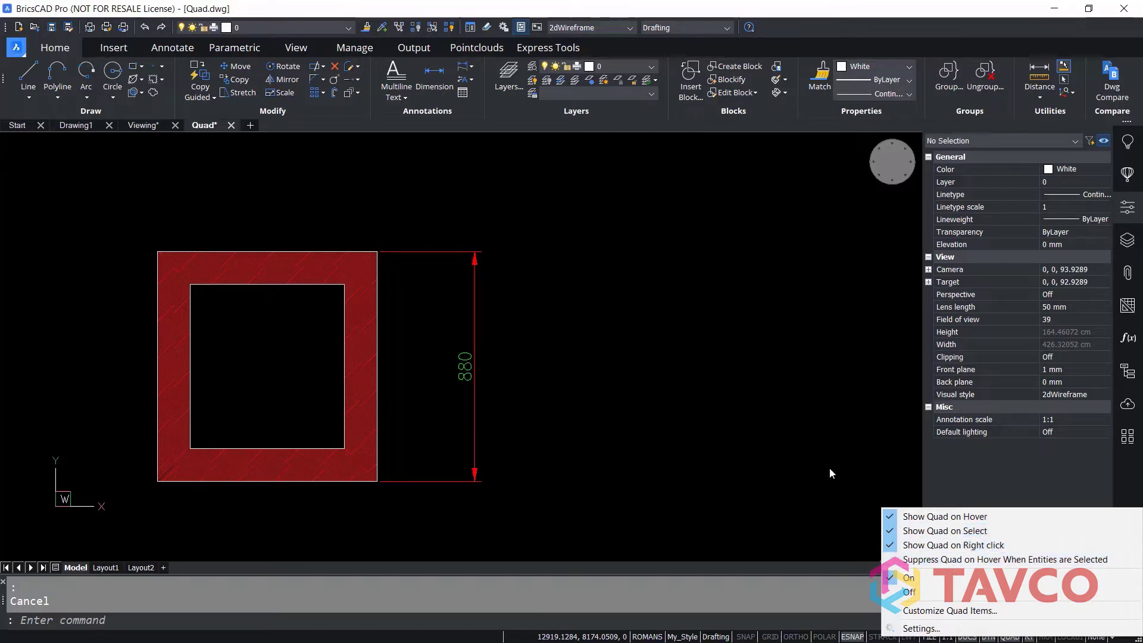
click(747, 417)
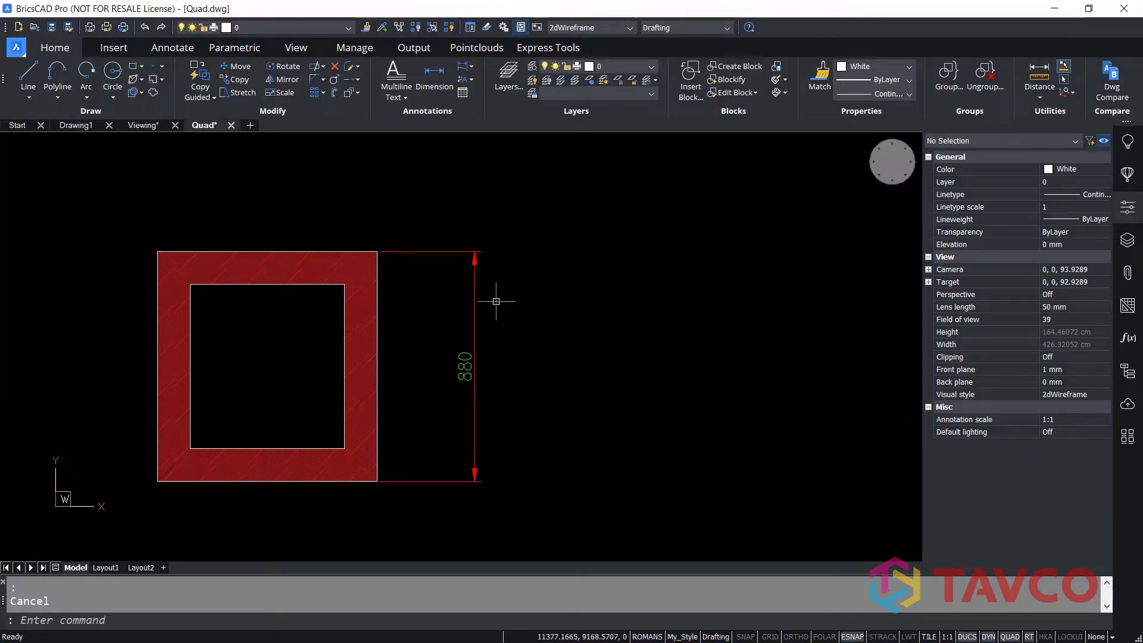
Step: Hide the 880 dimension with Hide Entities, then pan and zoom out around the frame
mouse_move(476, 302)
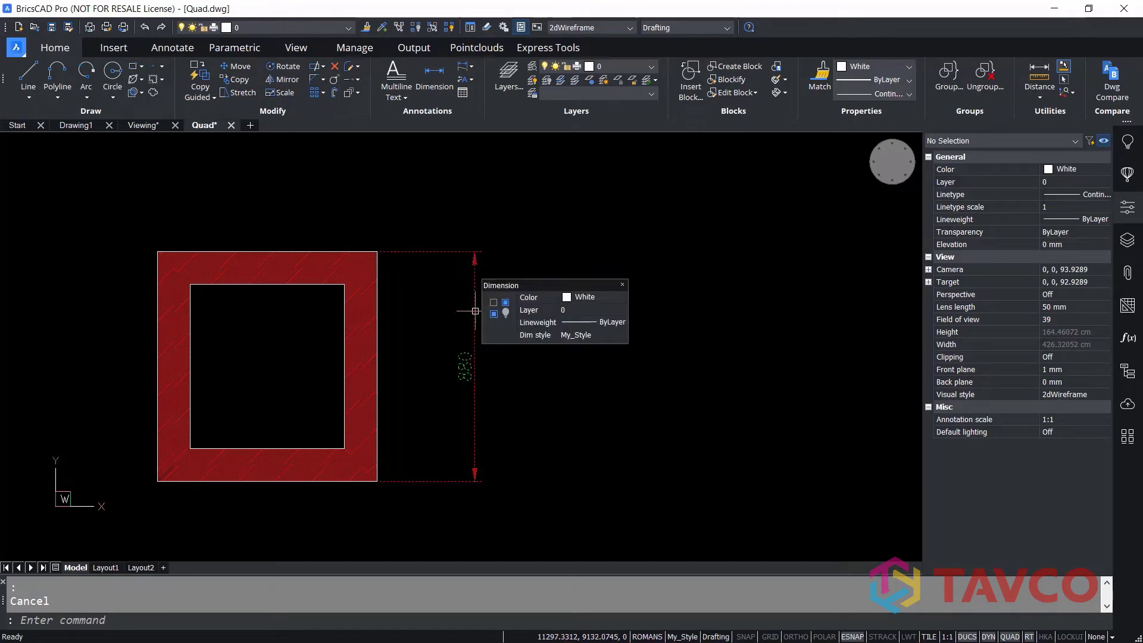
click(505, 314)
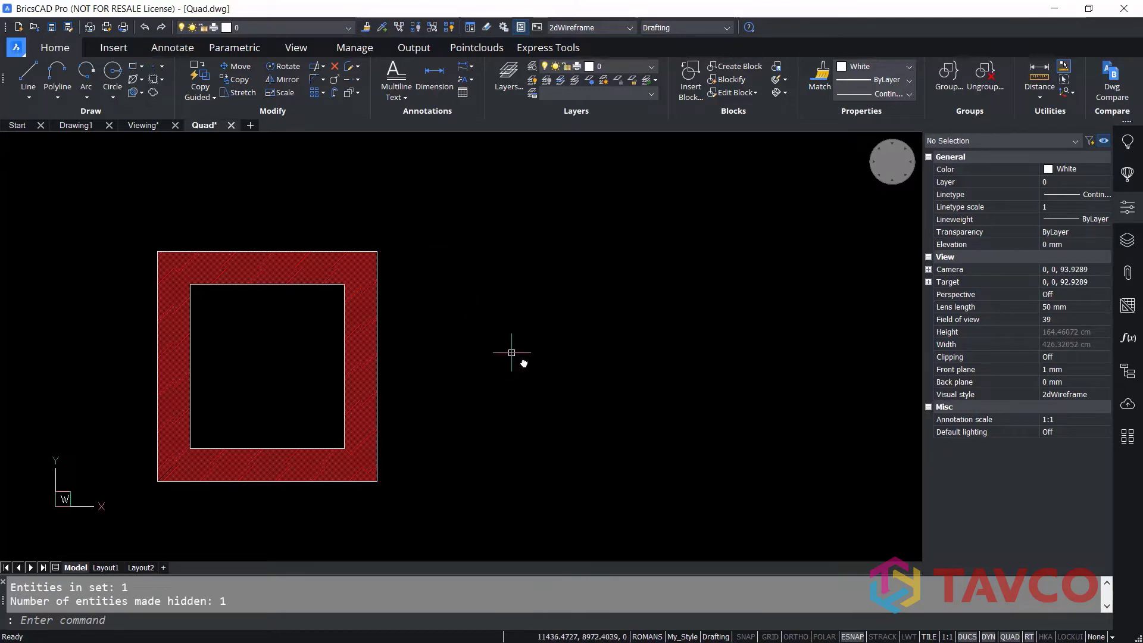
middle_drag(515, 357, 555, 373)
scroll(555, 363, down, 2)
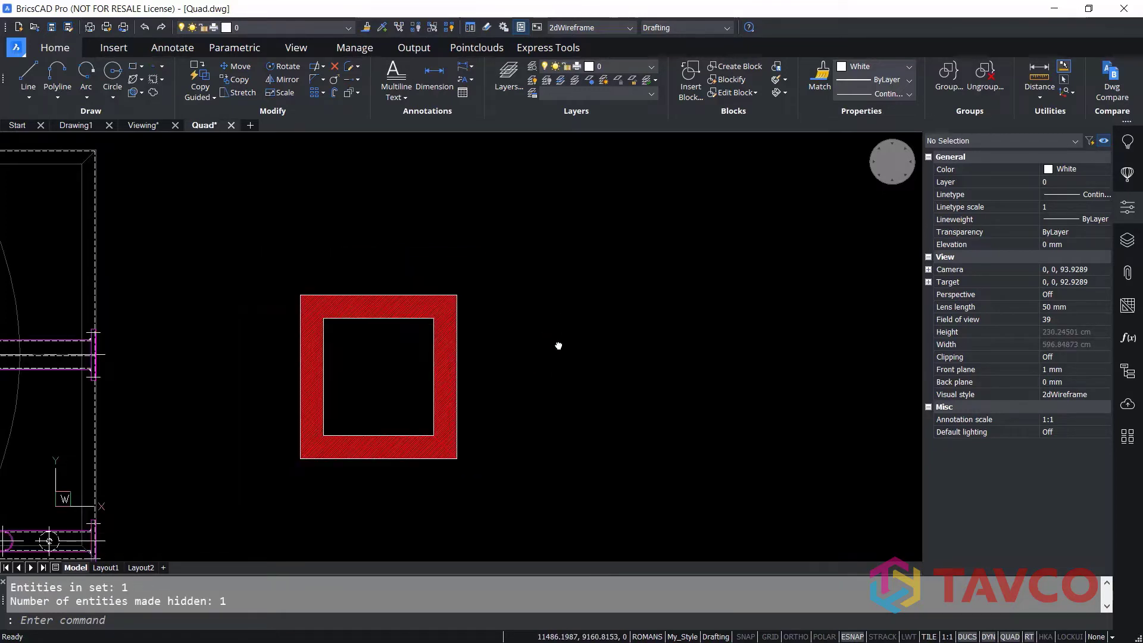
mouse_move(561, 334)
middle_down()
mouse_move(528, 354)
mouse_move(466, 357)
middle_up()
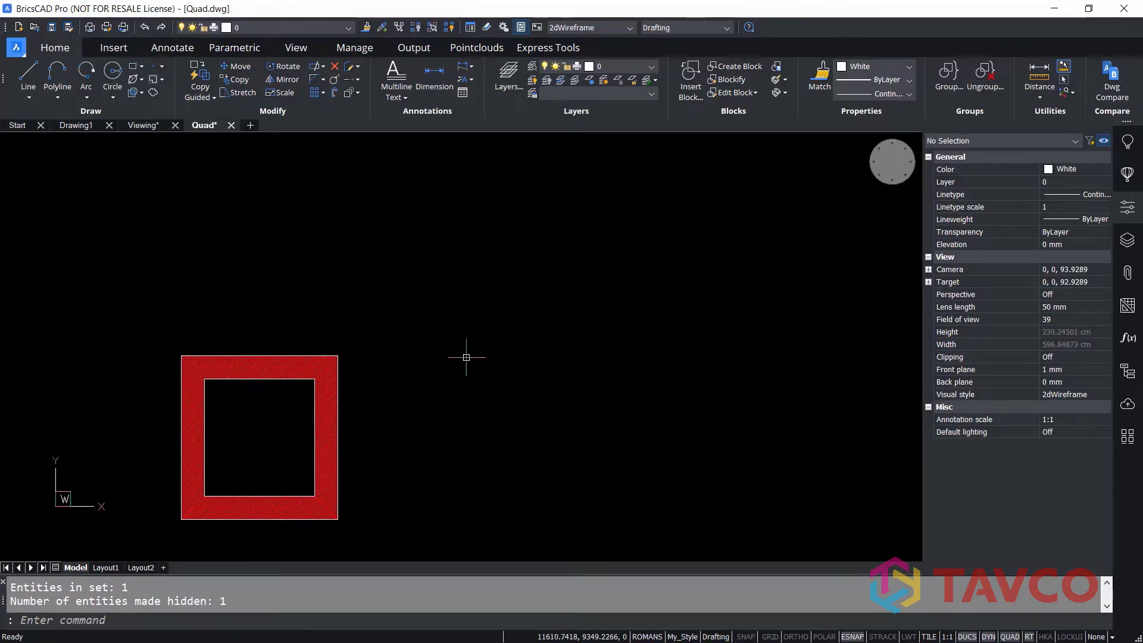
Step: Draw a rectangle about 820 by 810 above and right of the red hatched frame
right_click(451, 284)
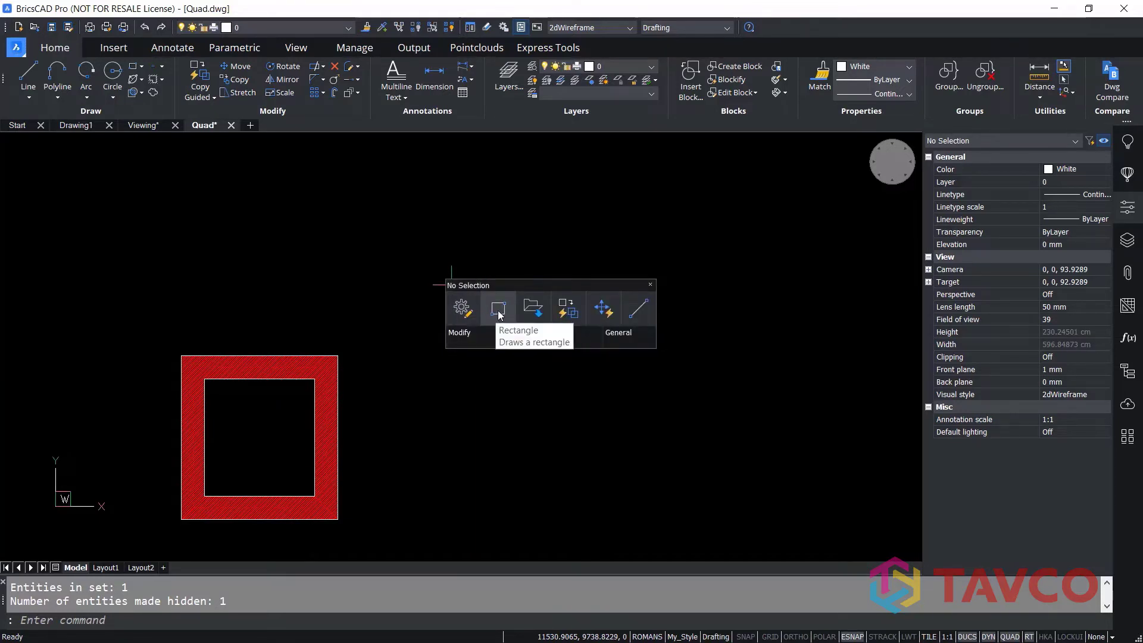
mouse_move(496, 337)
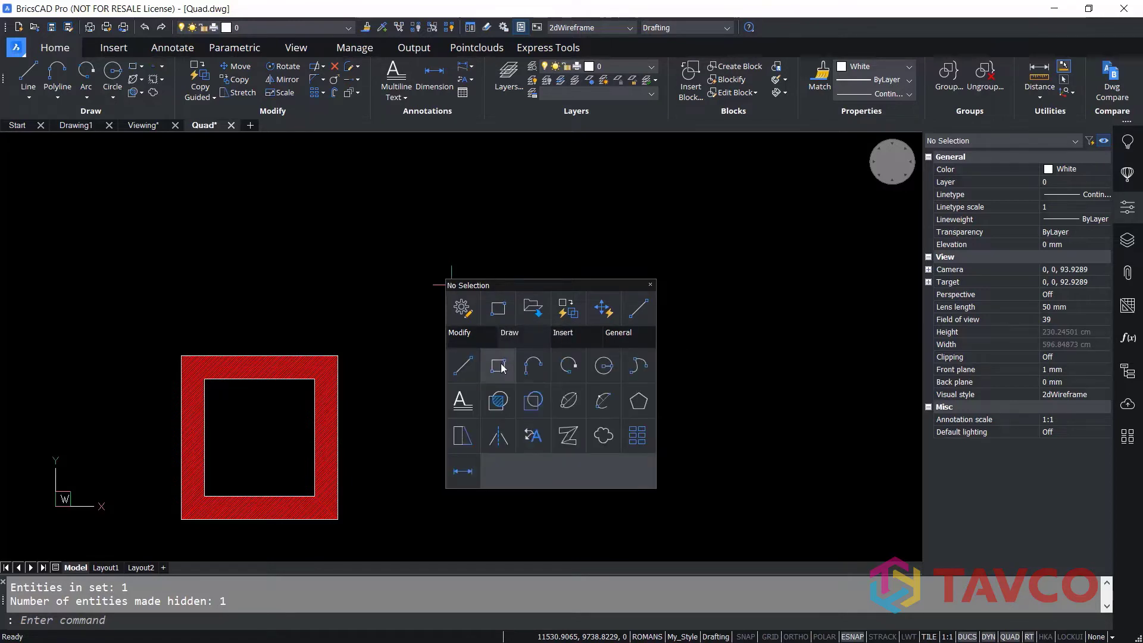
click(501, 368)
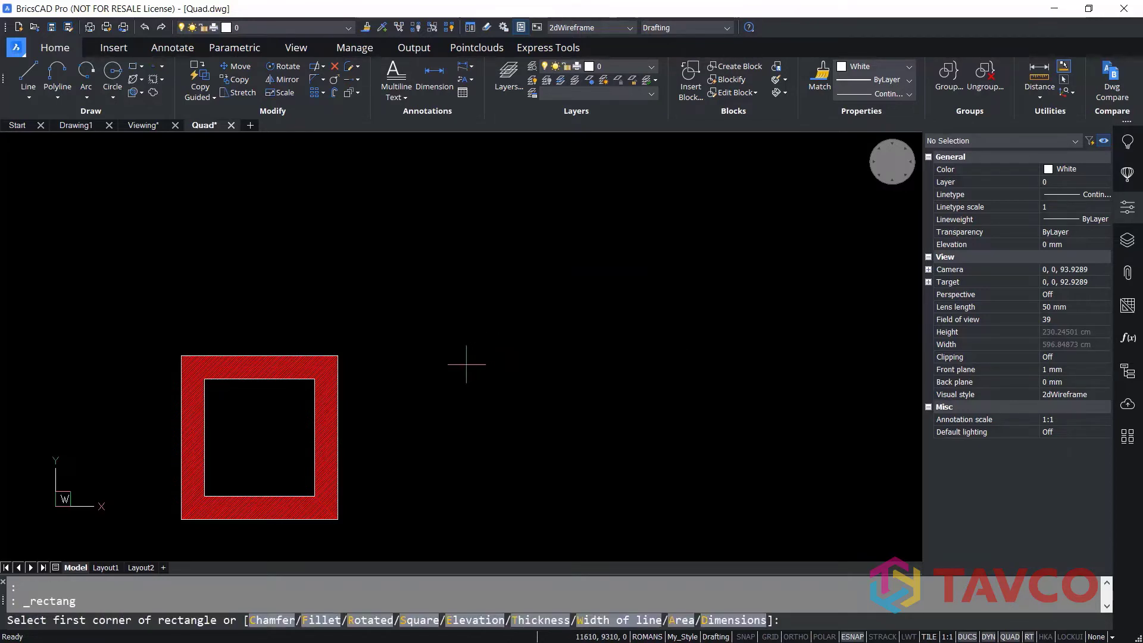
click(463, 337)
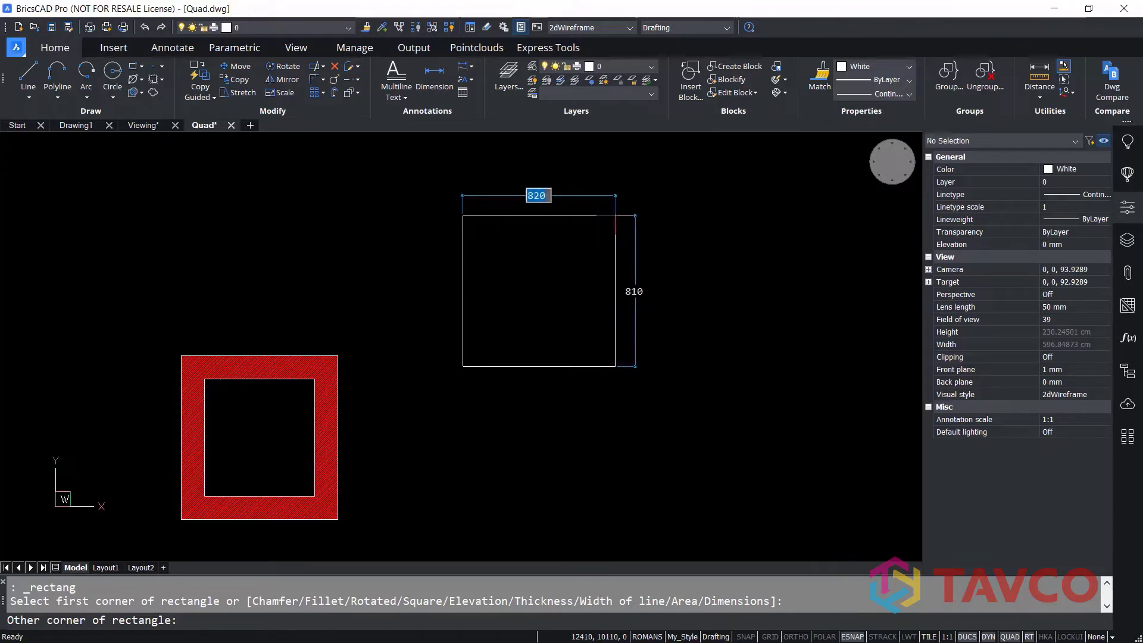
click(616, 215)
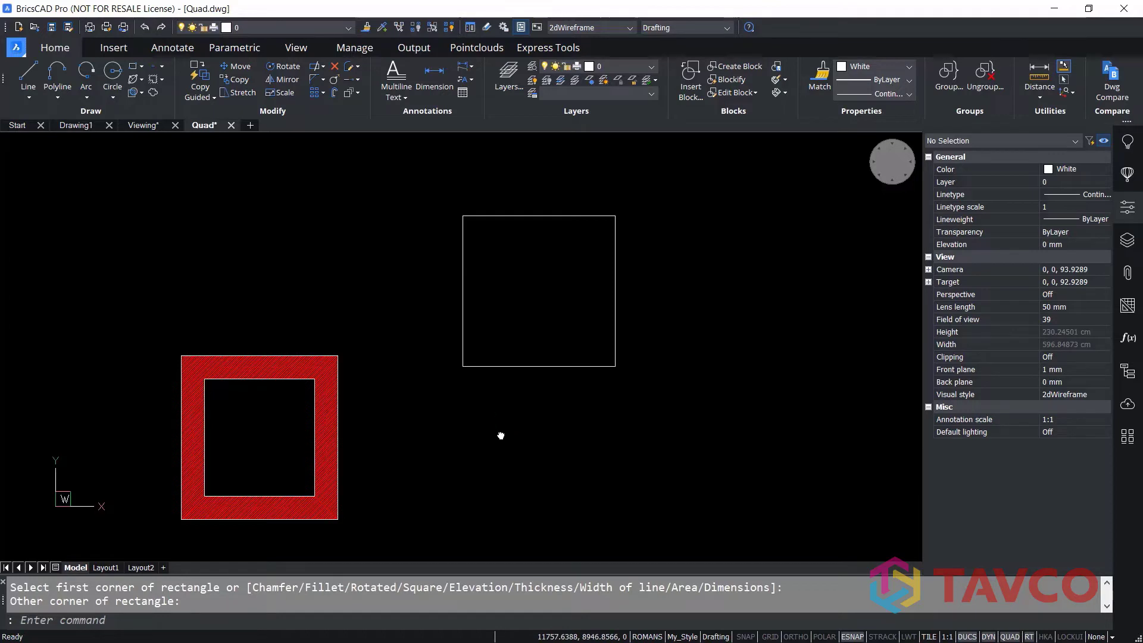
mouse_move(495, 432)
middle_down()
mouse_move(486, 425)
mouse_move(492, 439)
middle_up()
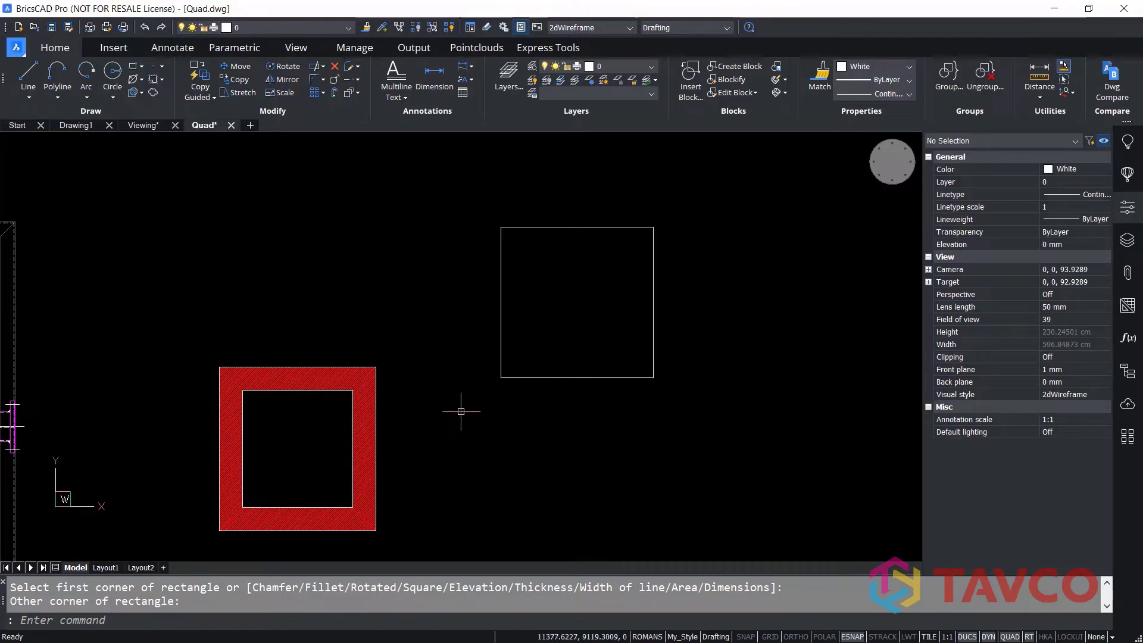
middle_drag(459, 403, 455, 387)
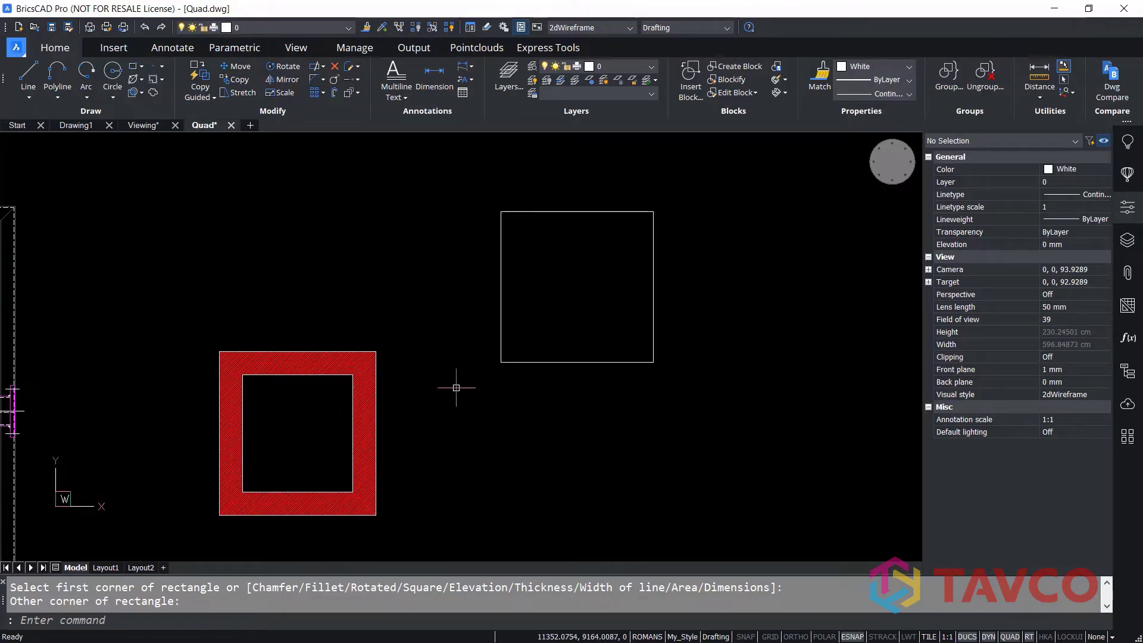
Step: Change the nearest distance between the two rectangles from 670 to 900, then deselect
click(378, 367)
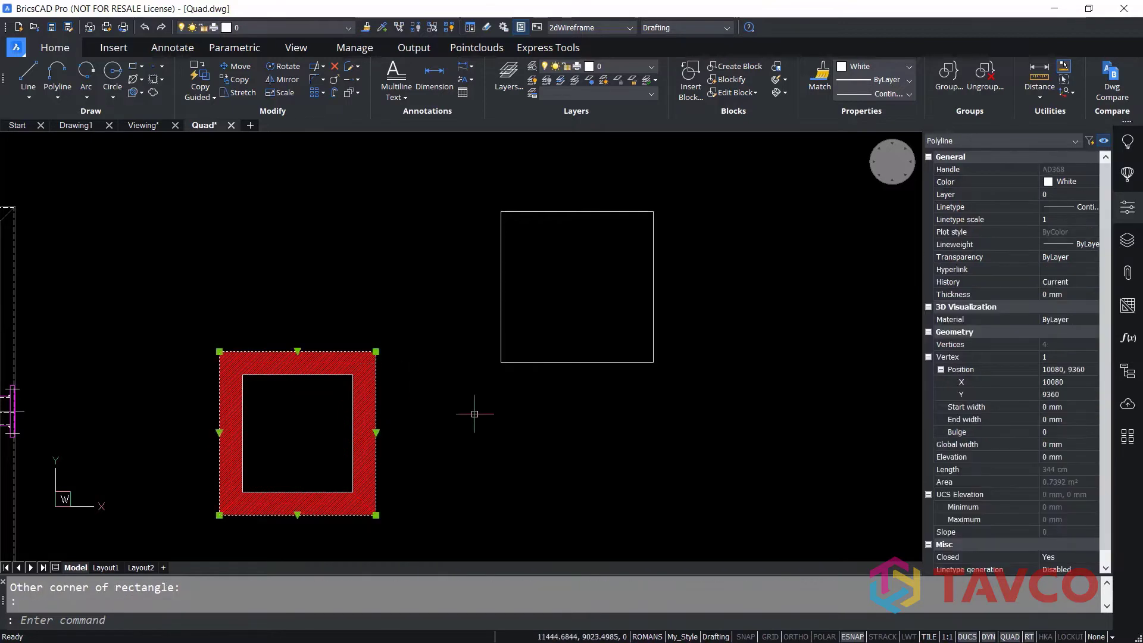
click(500, 334)
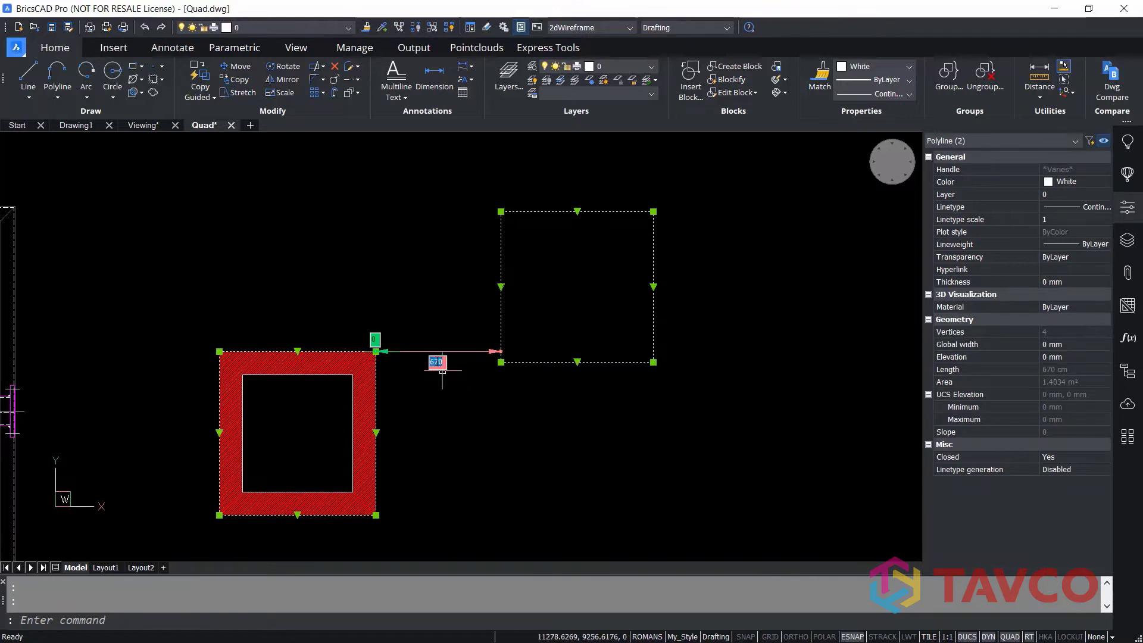
mouse_move(488, 414)
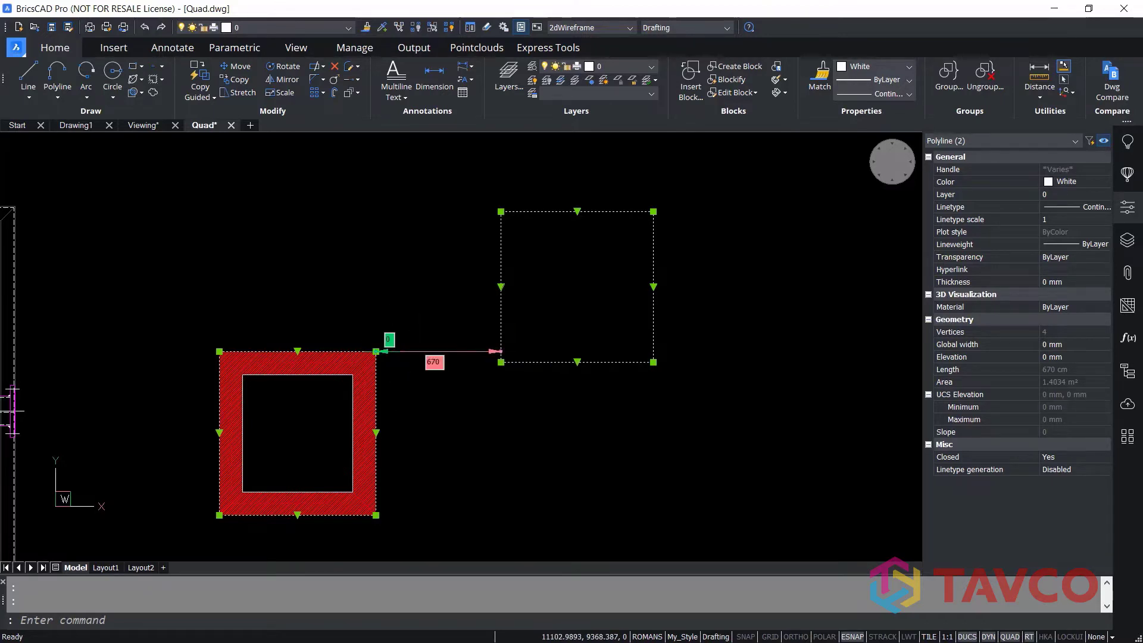
click(434, 360)
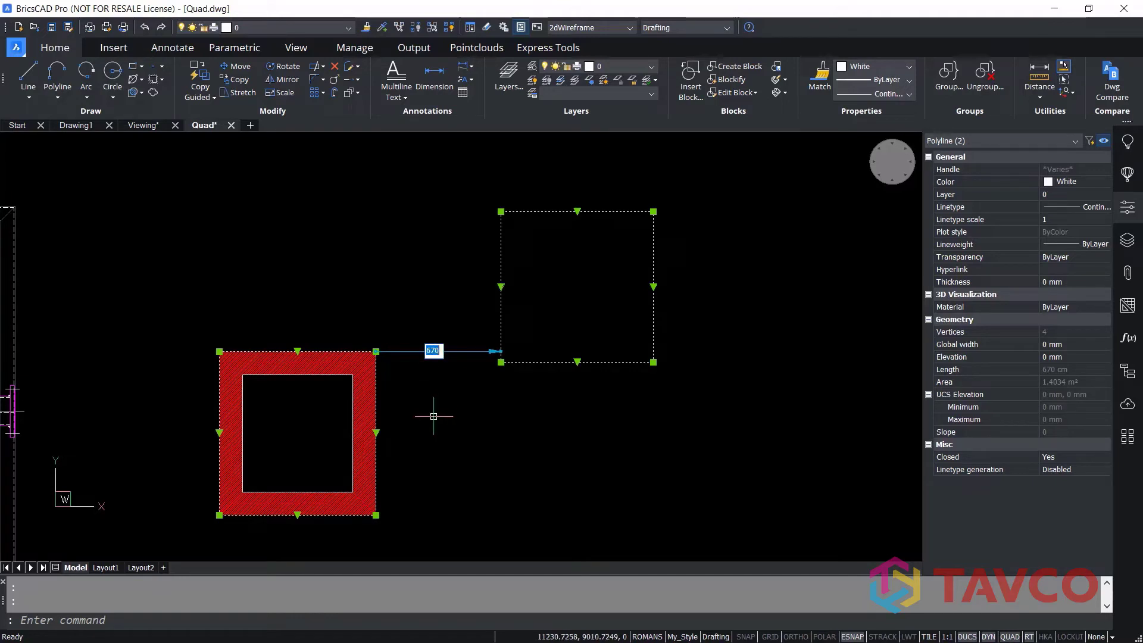
text(900)
key(Return)
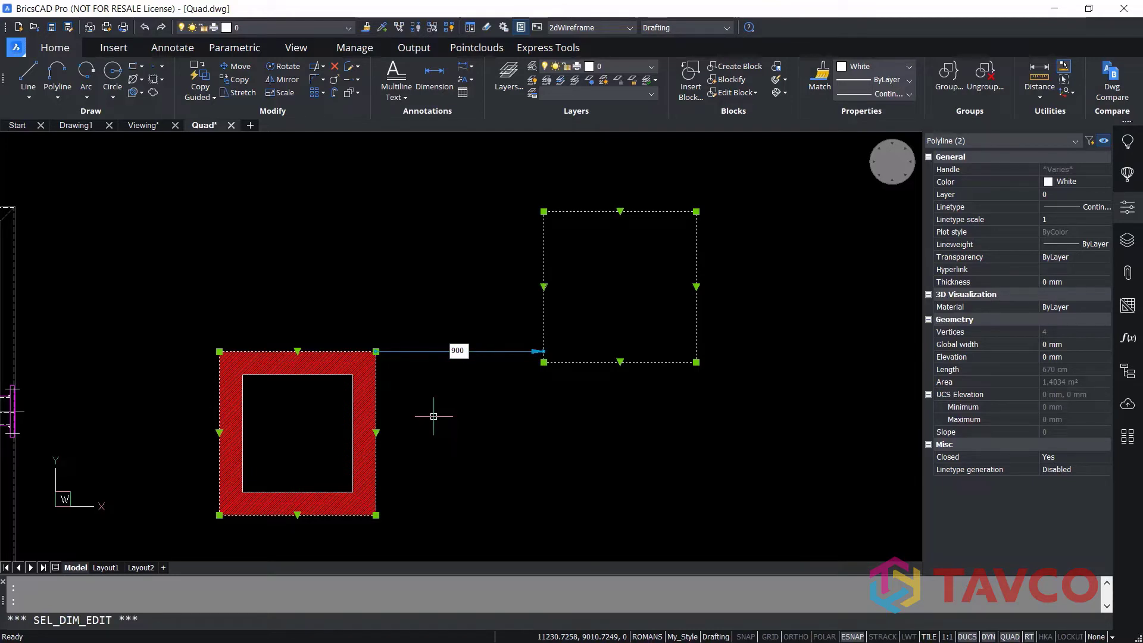
mouse_move(441, 396)
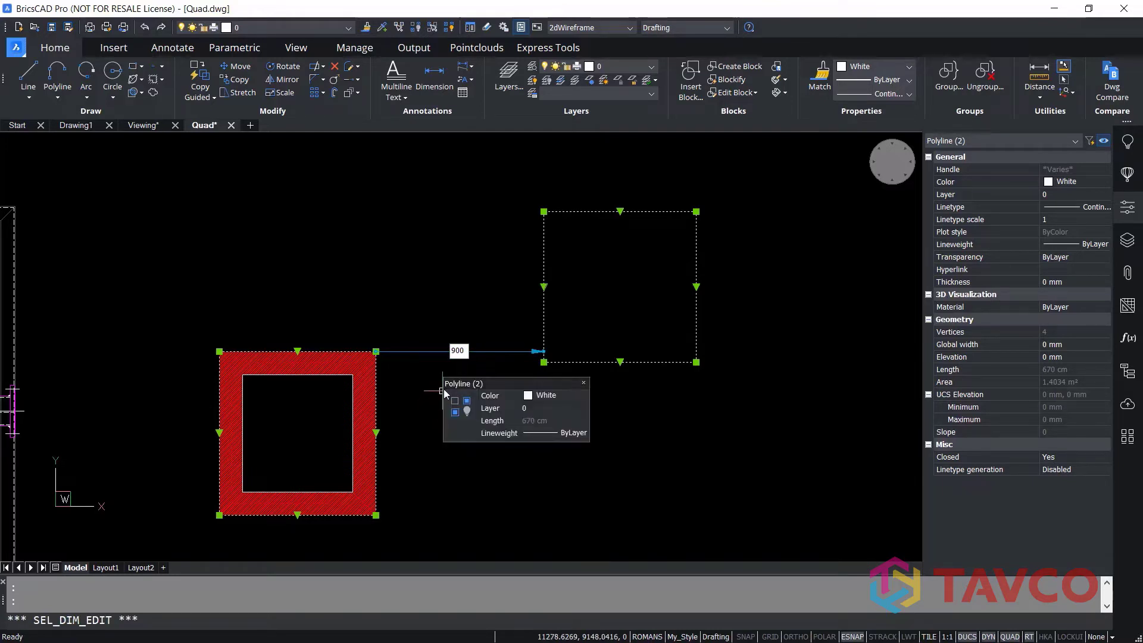
key(Escape)
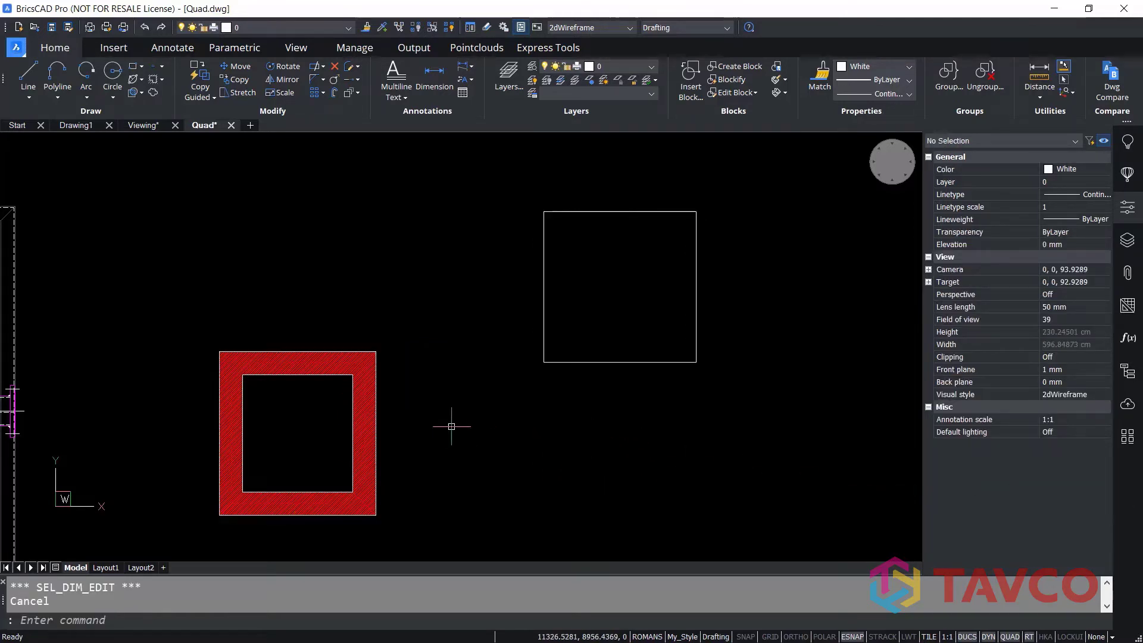
Step: Draw one diagonal line, about 1080 long, slanting down between the frame and the rectangle
middle_drag(490, 416, 495, 378)
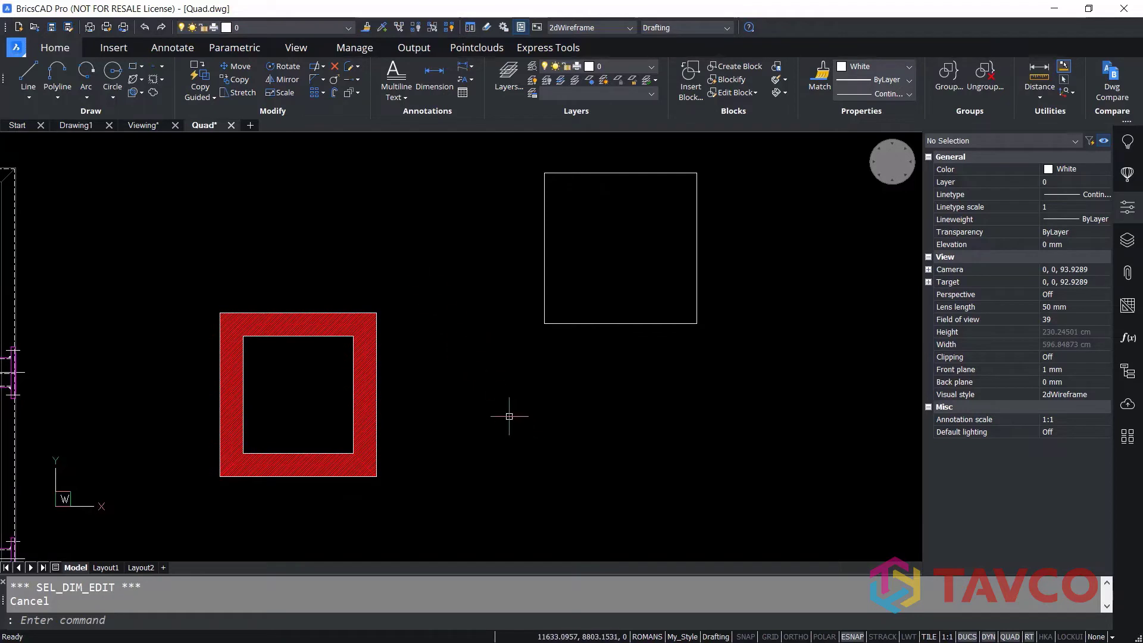
right_click(556, 426)
mouse_move(560, 439)
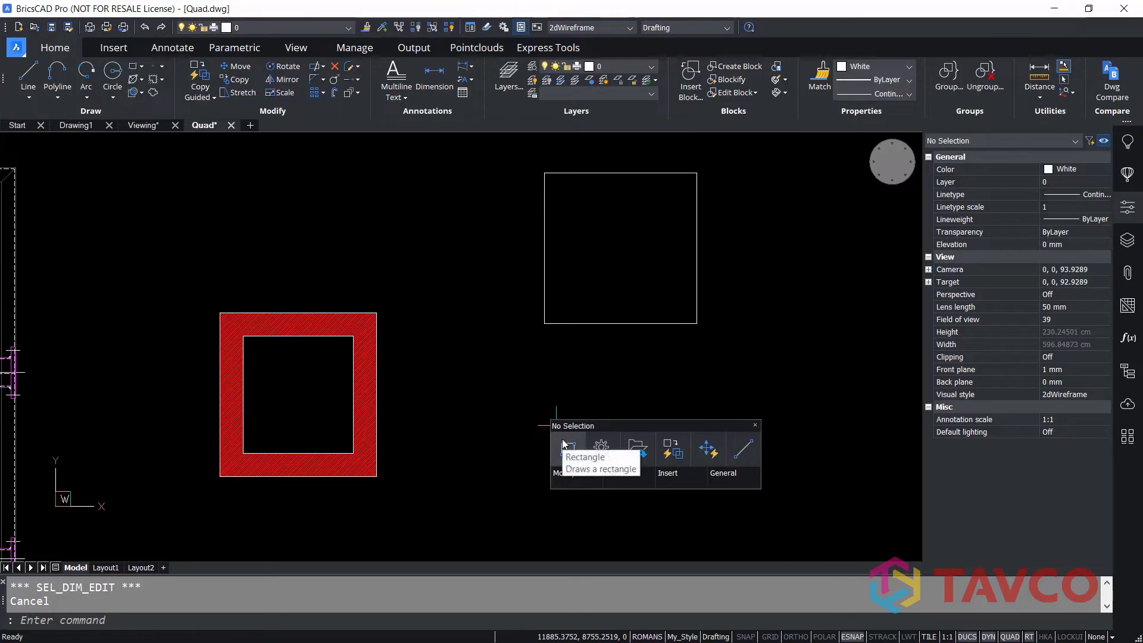
mouse_move(614, 478)
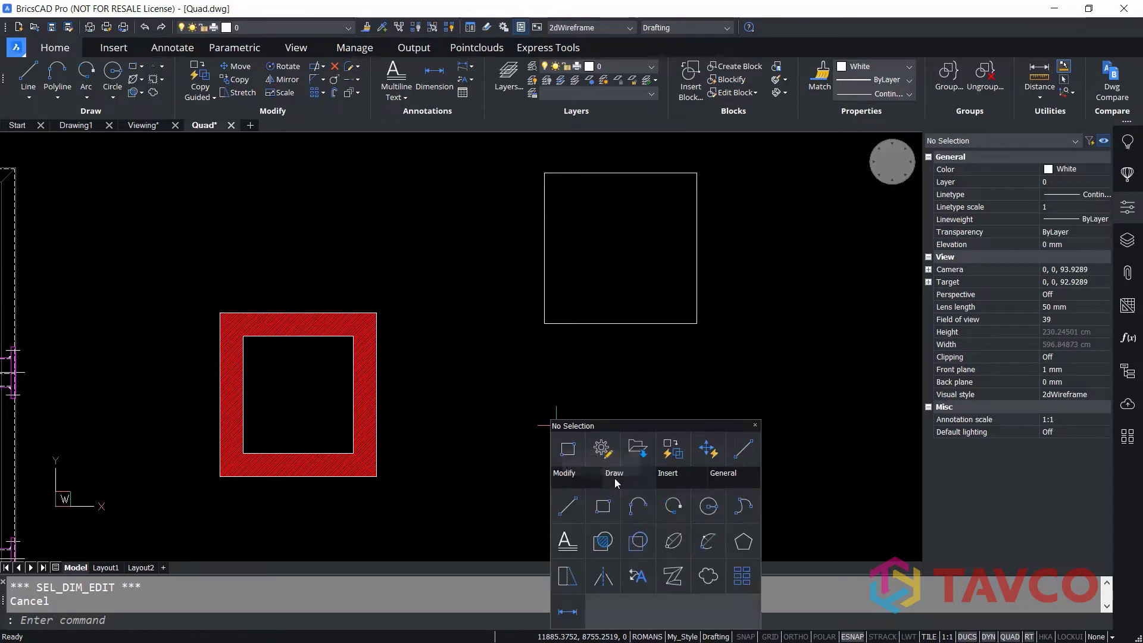
click(567, 506)
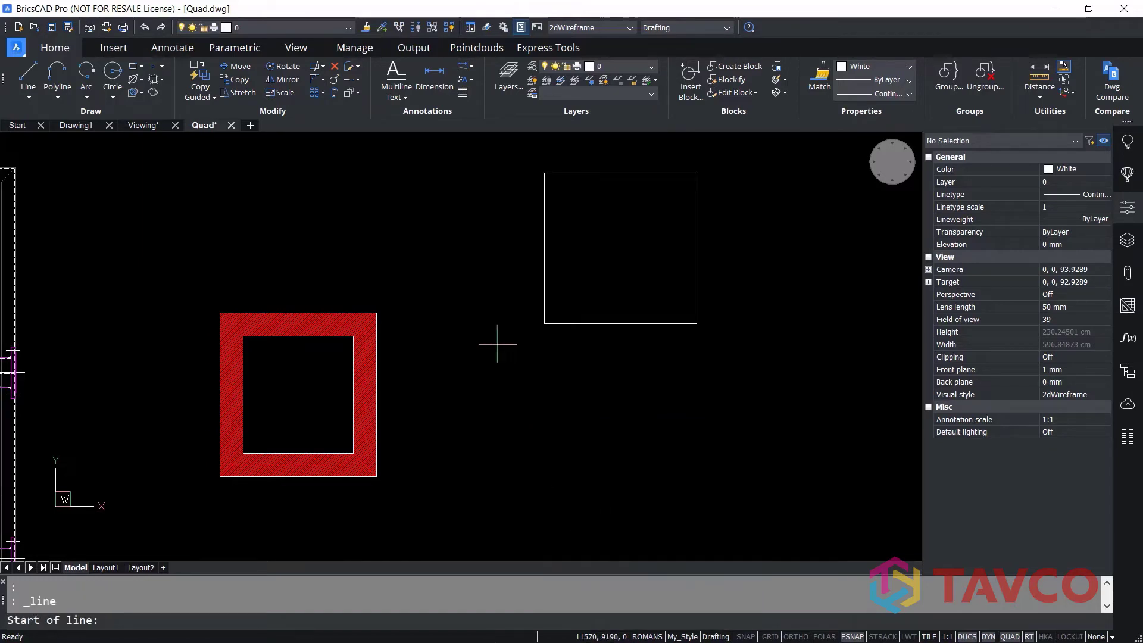
click(460, 342)
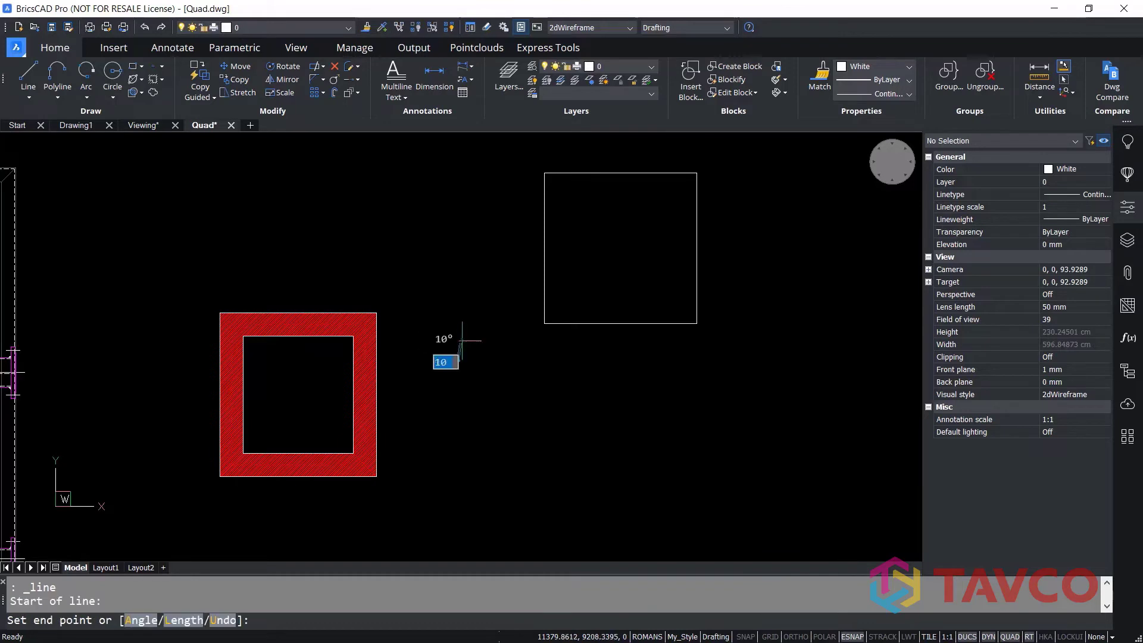
click(578, 515)
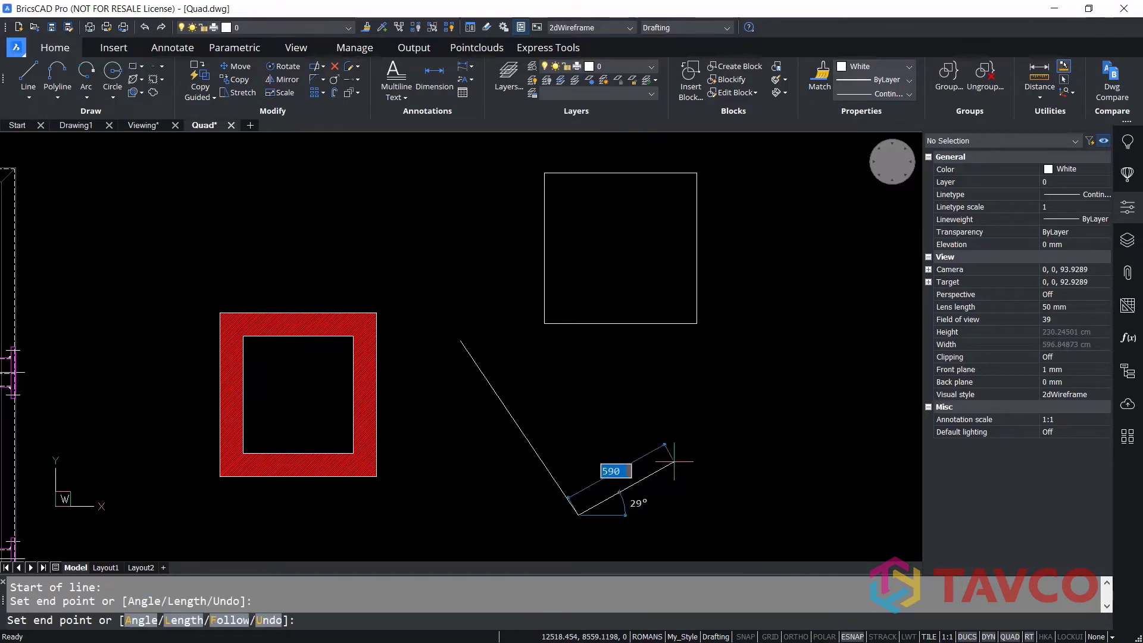
key(Return)
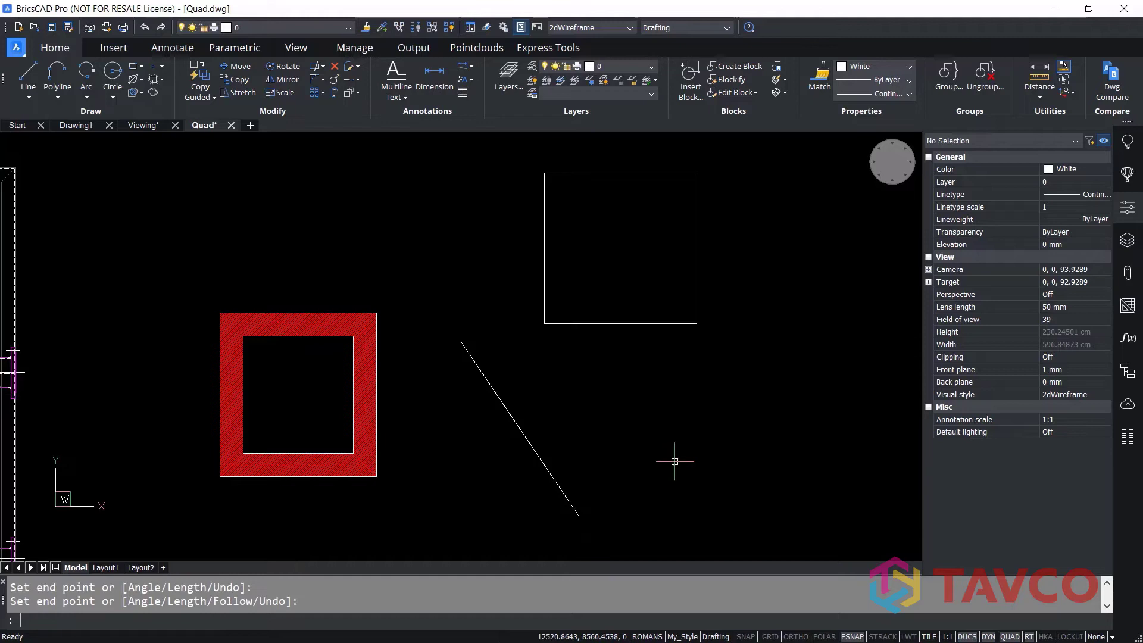
middle_drag(631, 459, 645, 456)
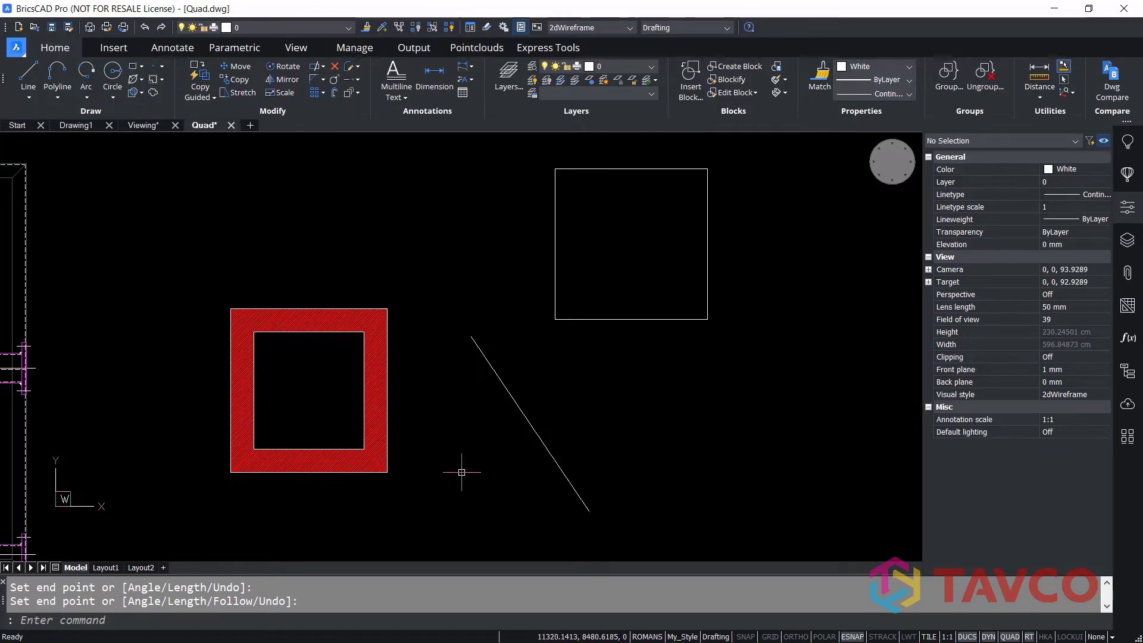
Step: Set the nearest distance from the frame's bottom edge to the diagonal line to 800
mouse_move(460, 472)
middle_down()
mouse_move(414, 447)
mouse_move(421, 426)
mouse_move(451, 449)
middle_up()
scroll(424, 429, up, 2)
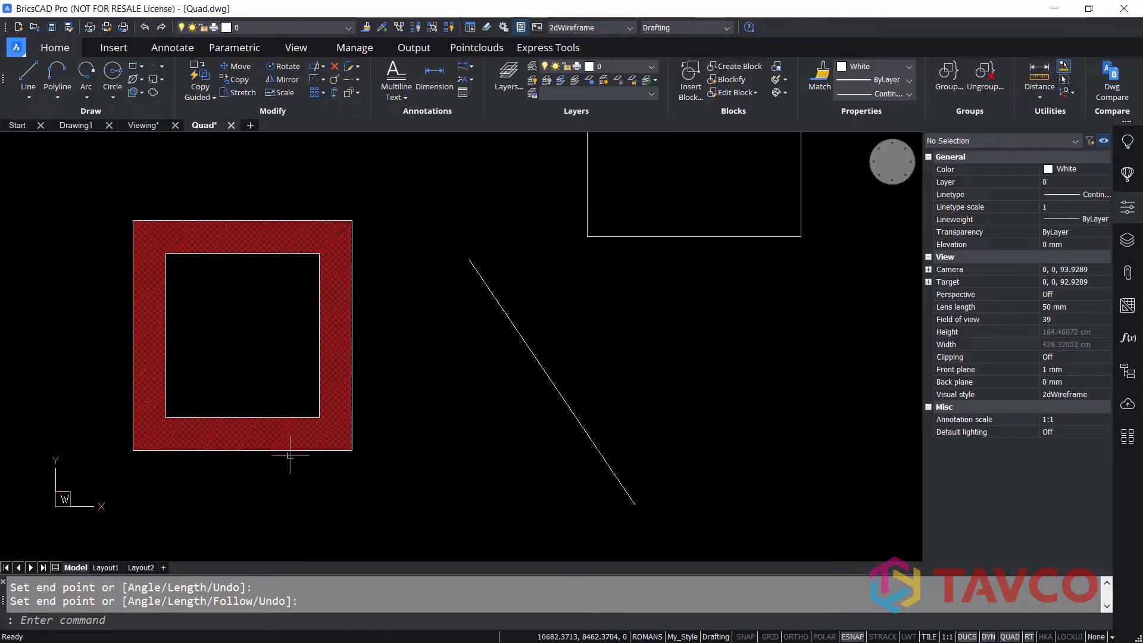
mouse_move(290, 452)
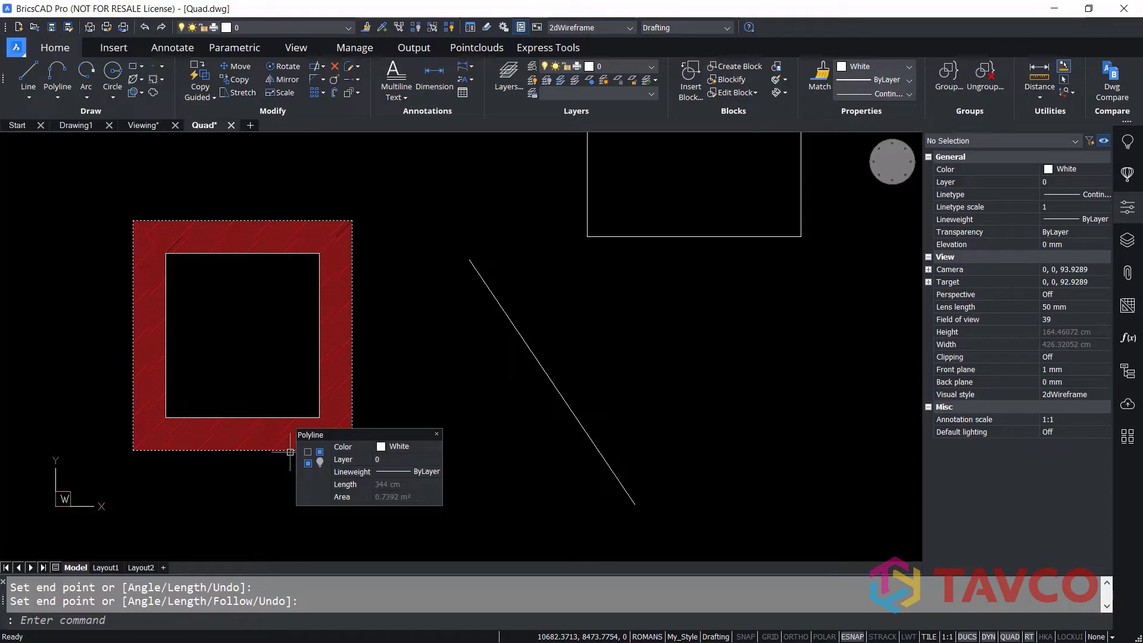
key(ctrl)
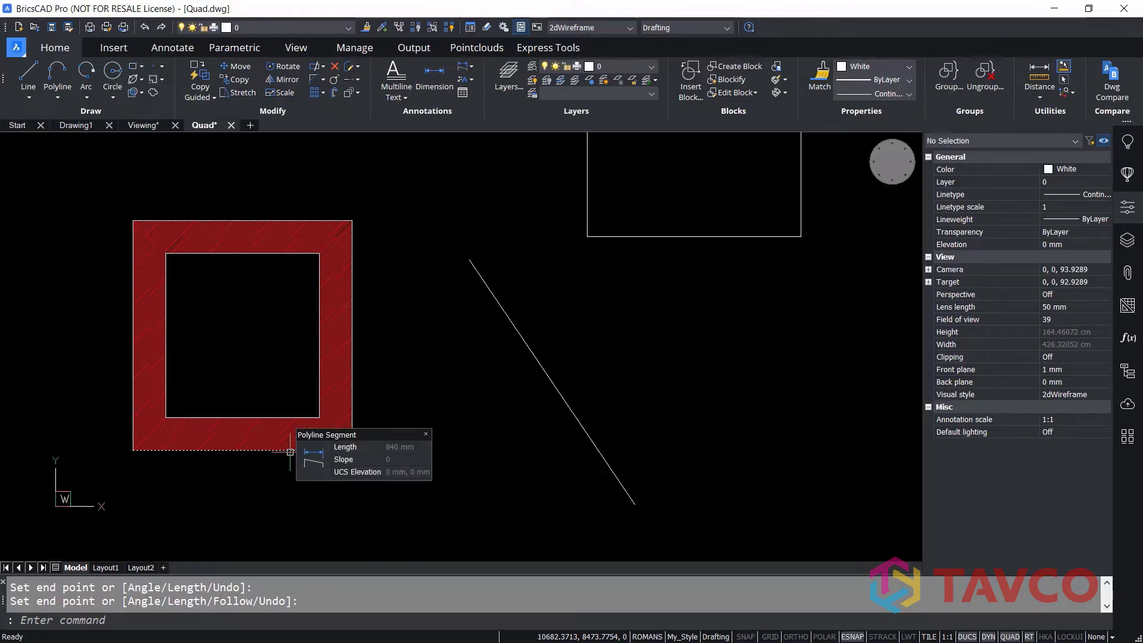
ctrl+click(290, 452)
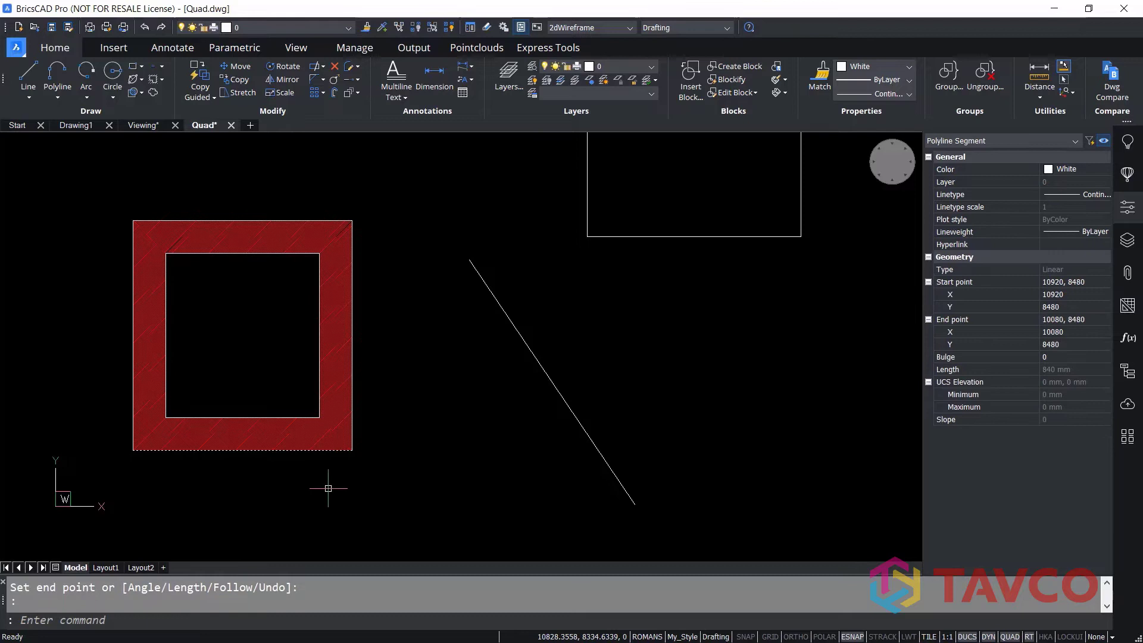
click(544, 371)
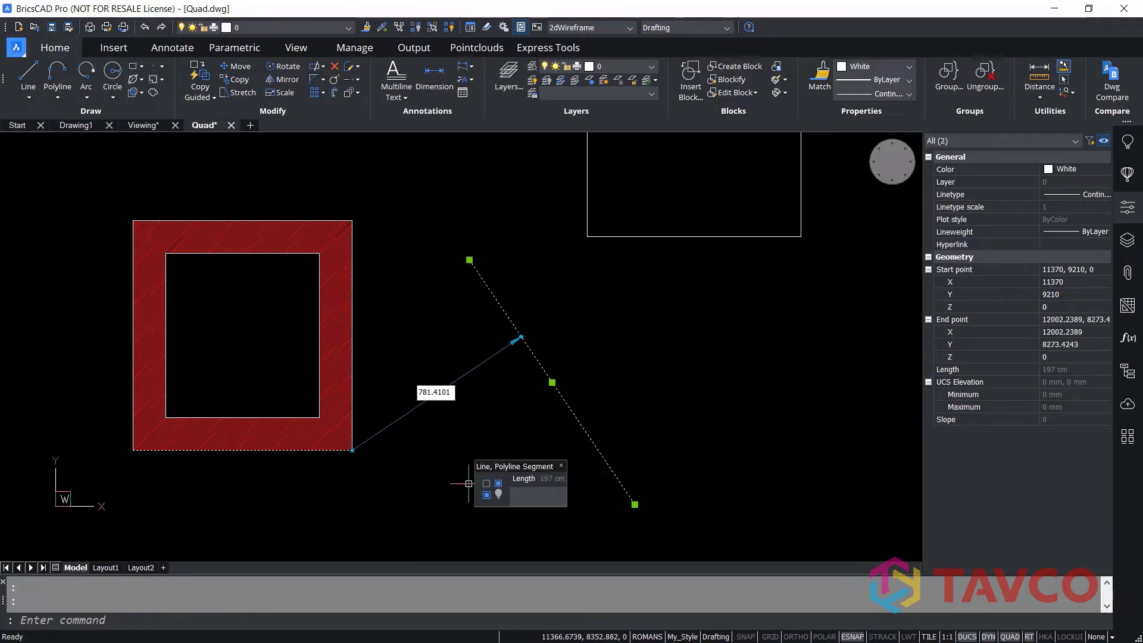
click(441, 393)
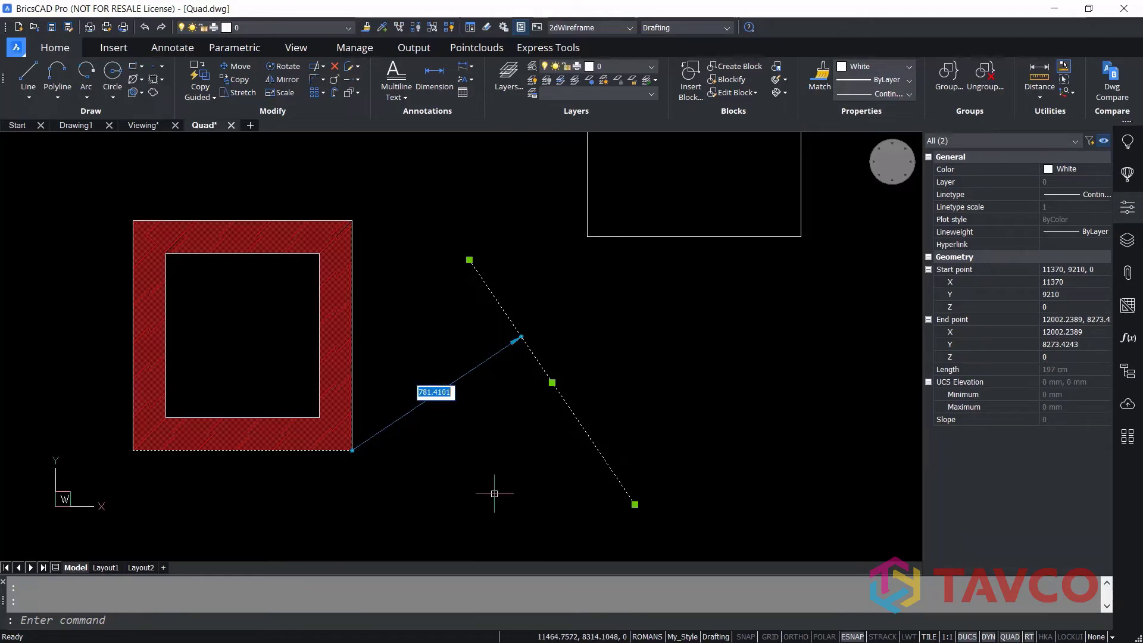
text(800)
key(Return)
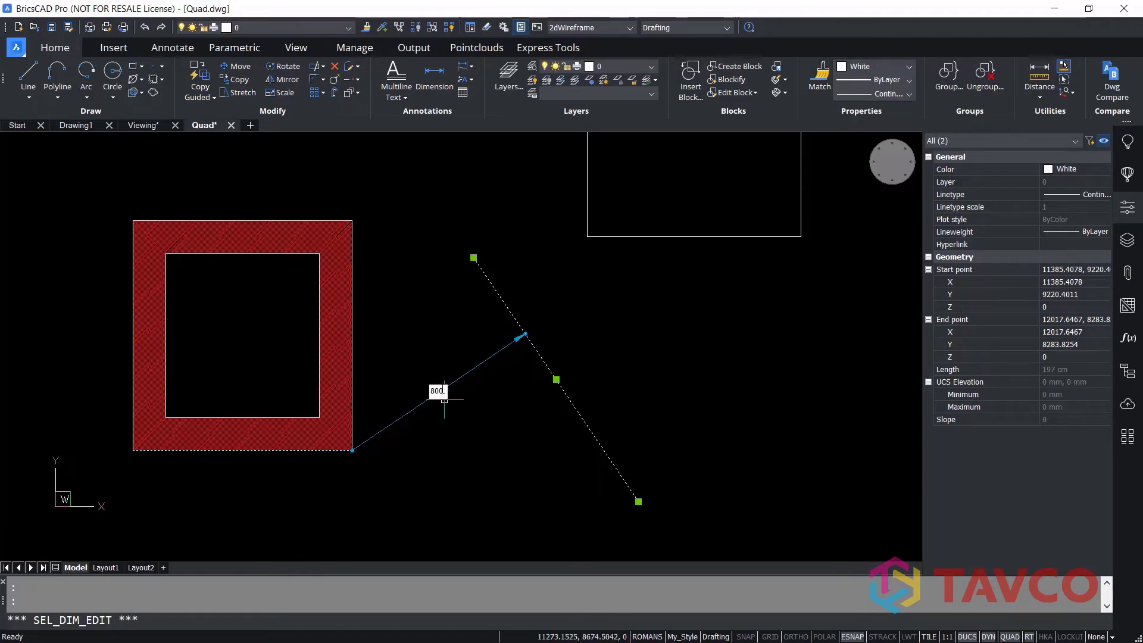
Step: Change the line's horizontal offset from 663.0624 to 700 and clear the selection
click(437, 391)
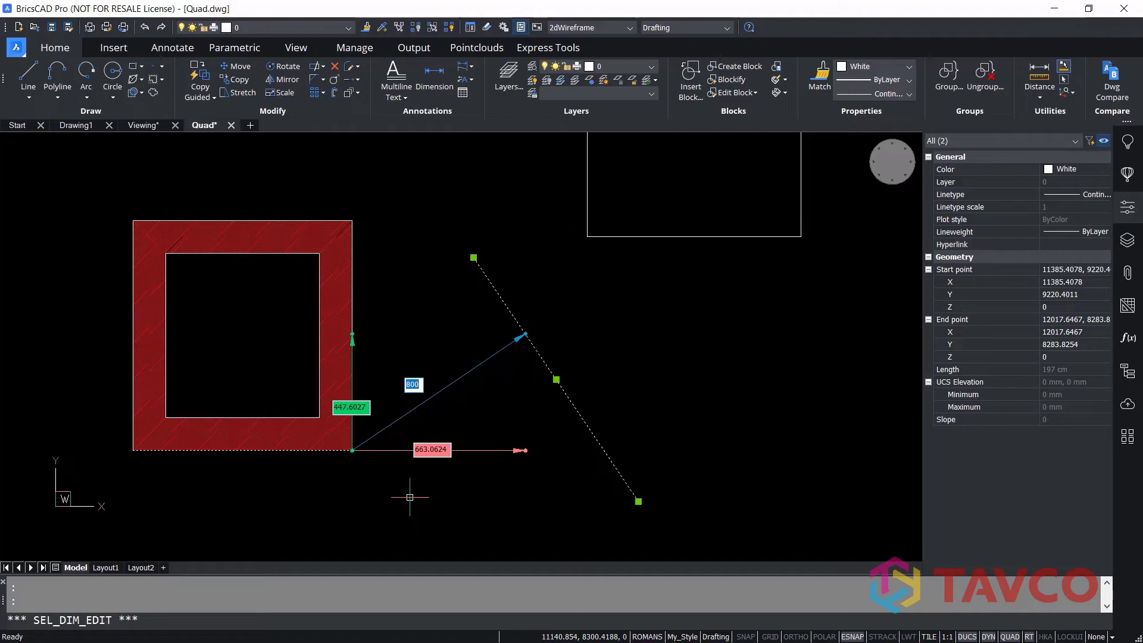
click(428, 456)
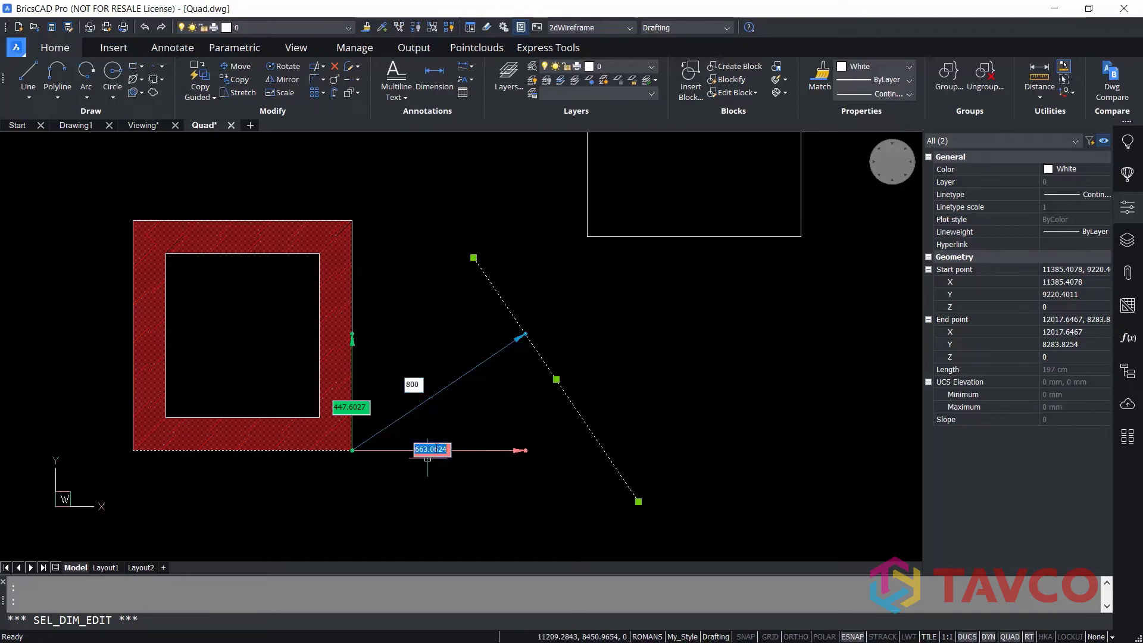
text(700)
key(Return)
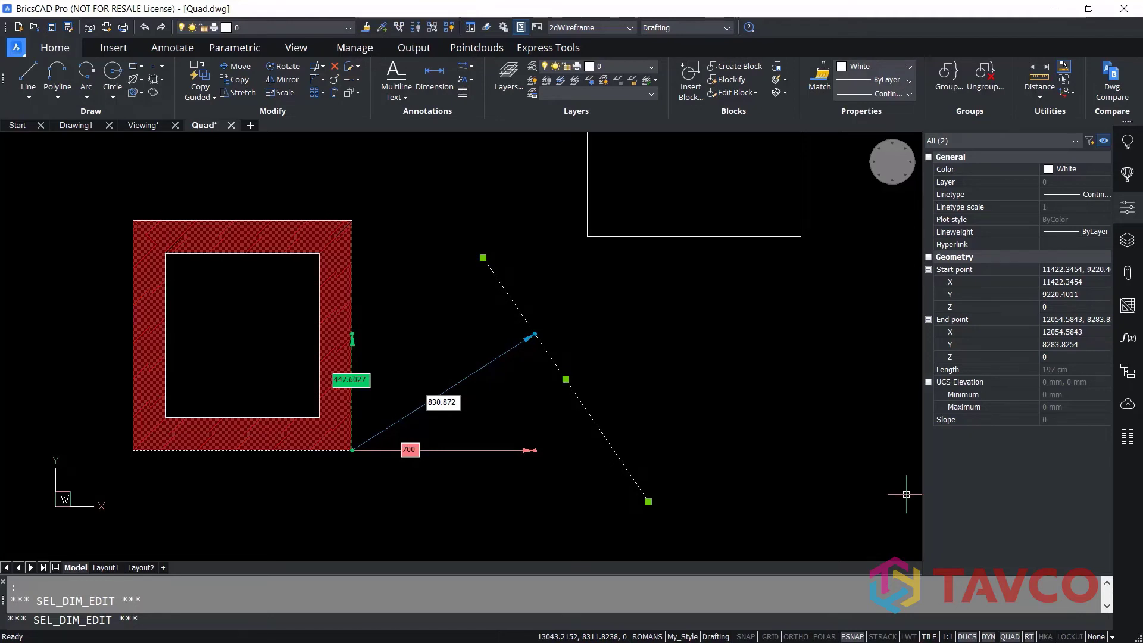
key(Escape)
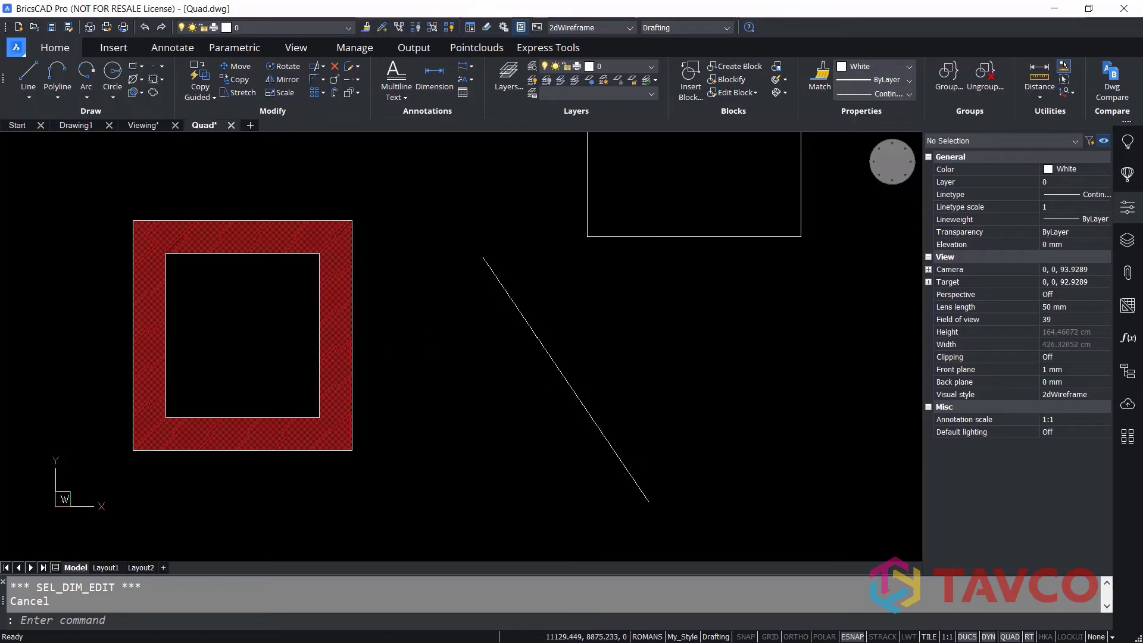
Step: Remove the red hatch by choosing Undo 2 step(s) in its Properties History row
click(337, 306)
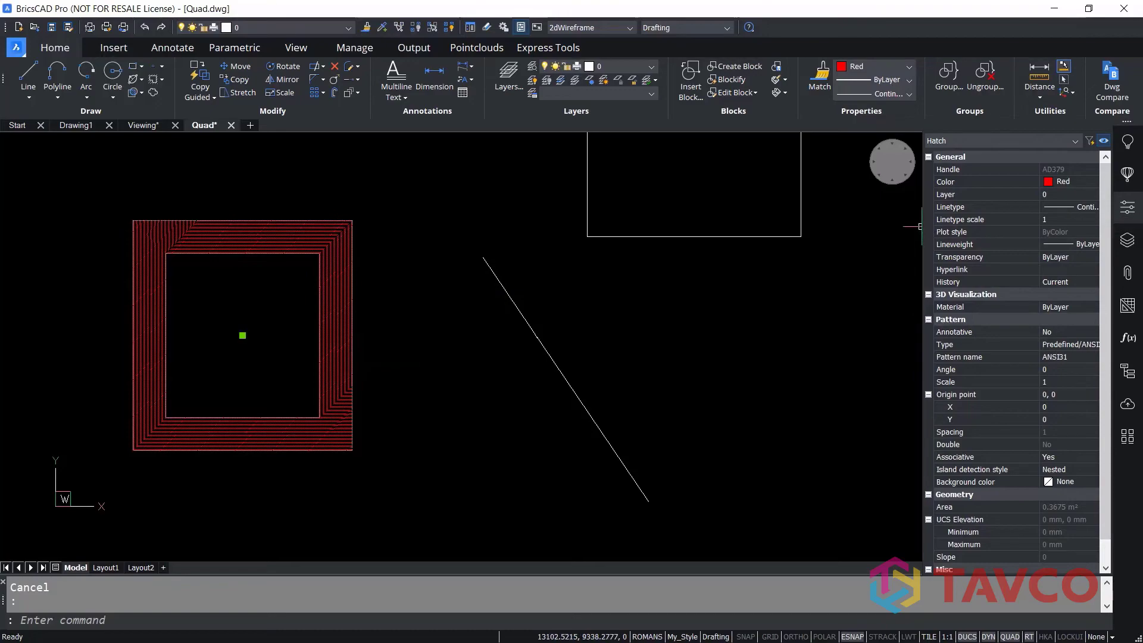
drag(921, 226, 891, 225)
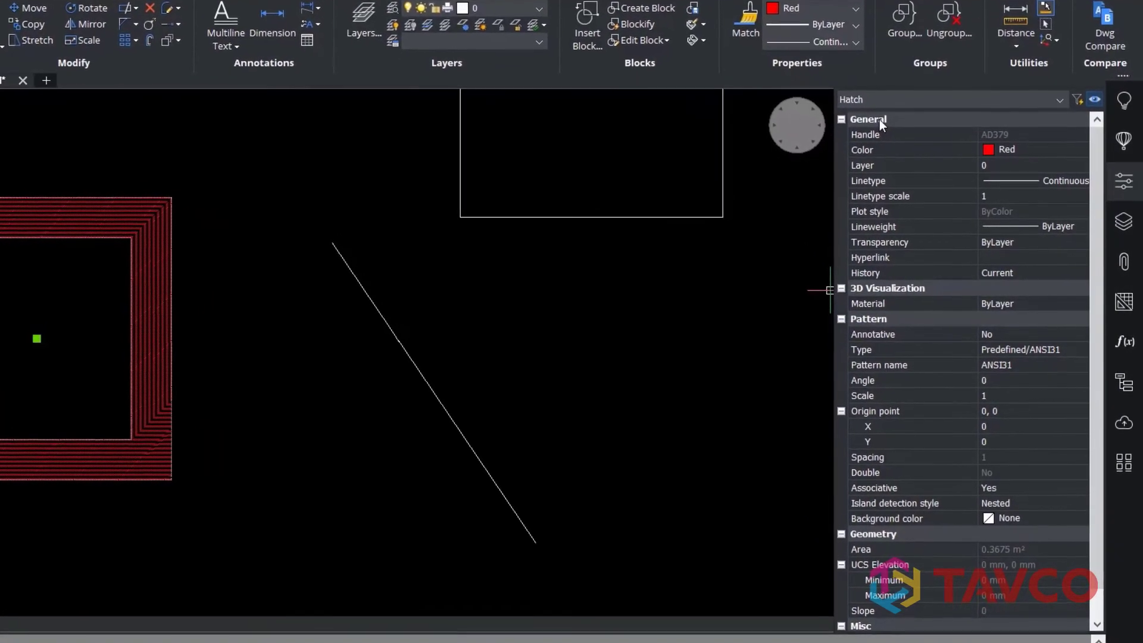
click(880, 273)
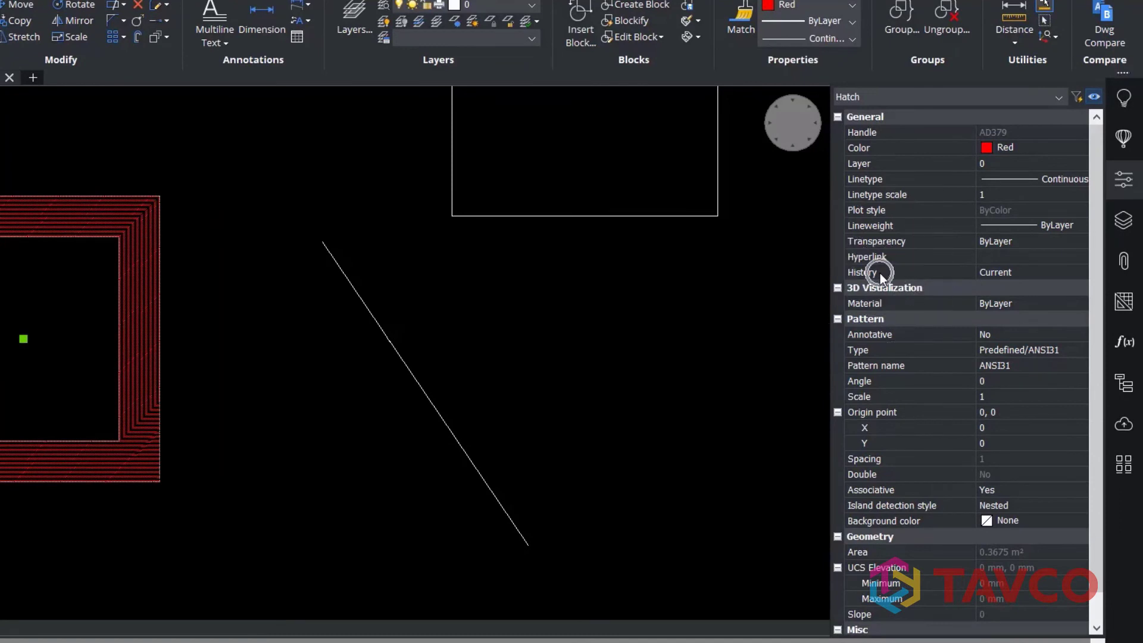
click(1051, 272)
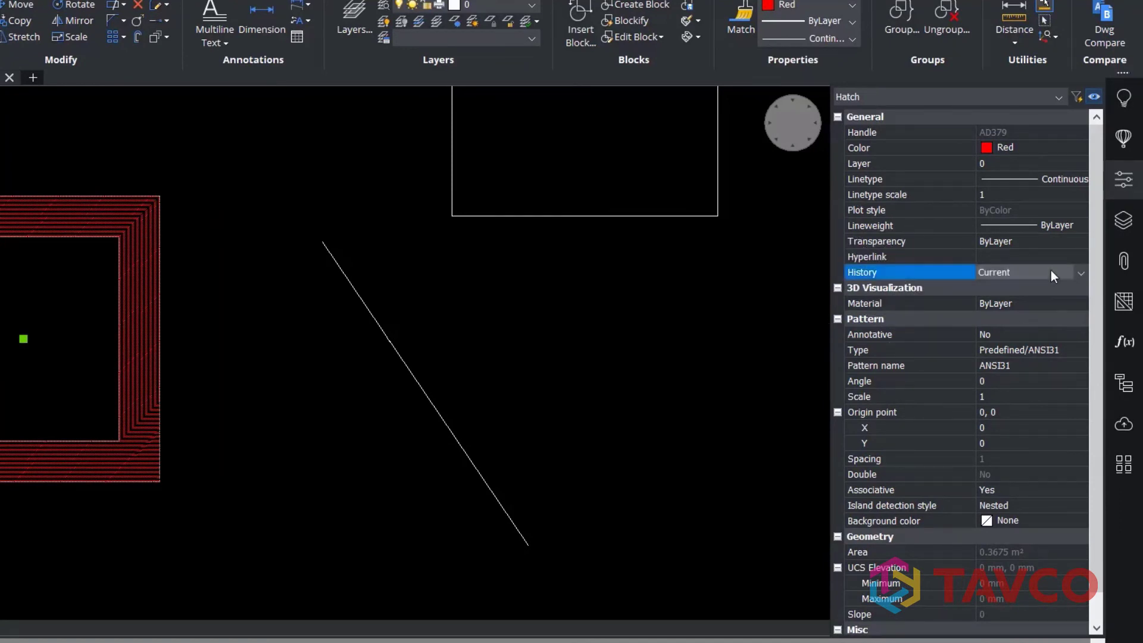
click(1081, 273)
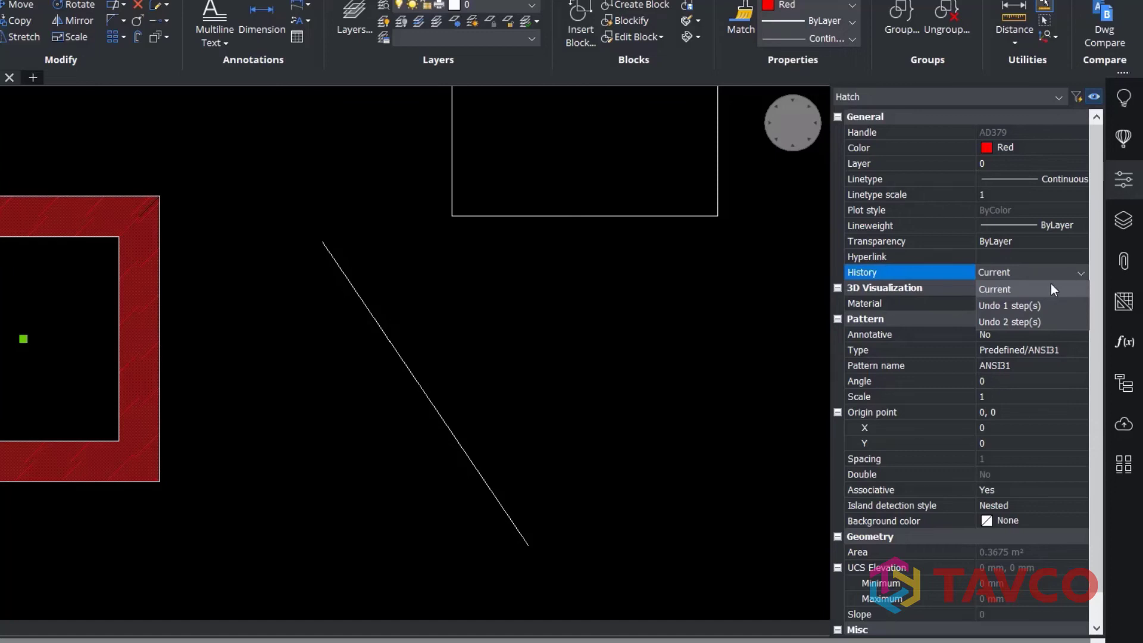
click(1032, 324)
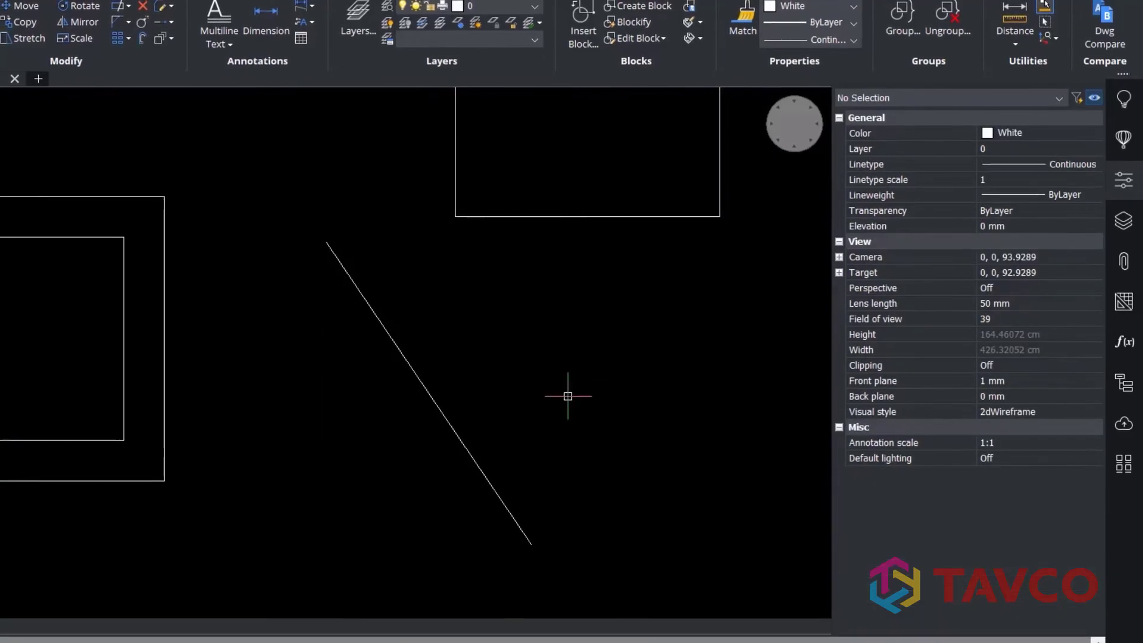